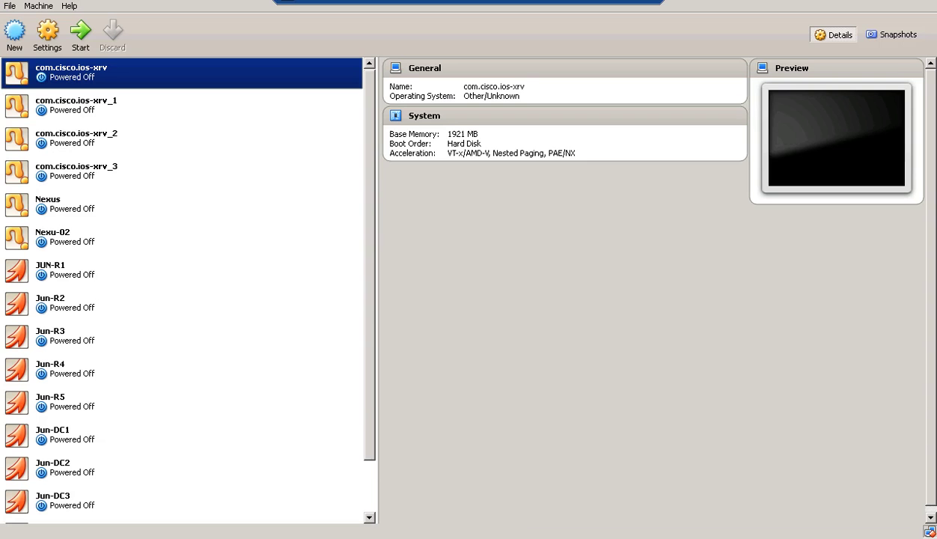
Start an Import Appliance in VirtualBox and open the file browser for the source
click(10, 6)
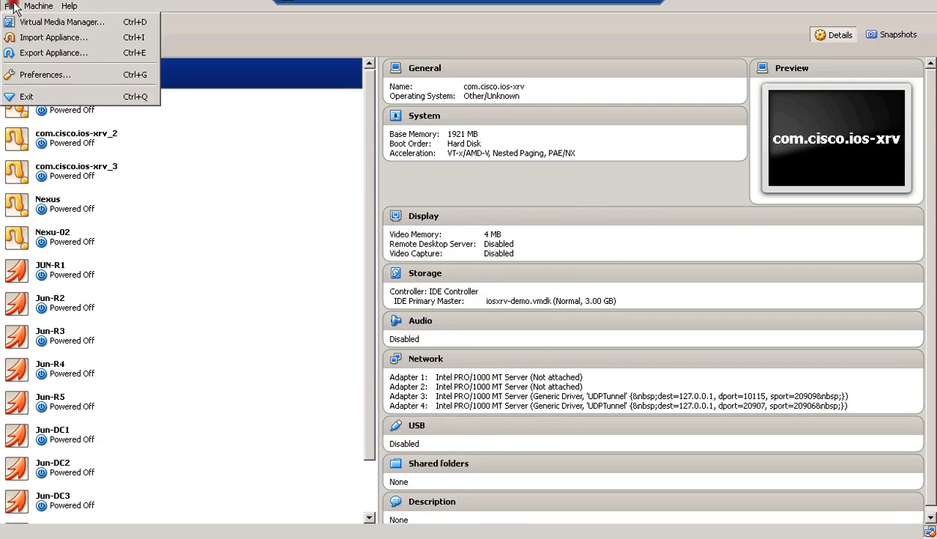
click(29, 37)
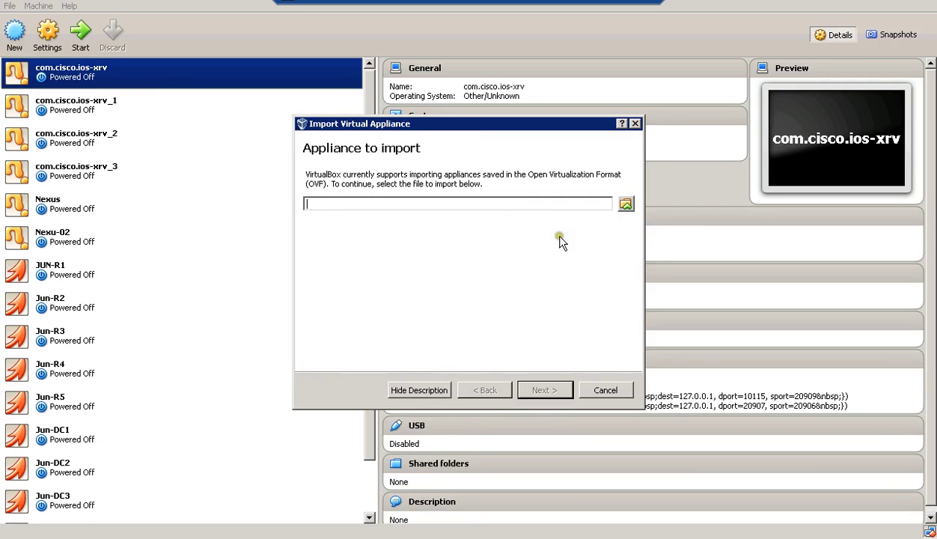
click(626, 204)
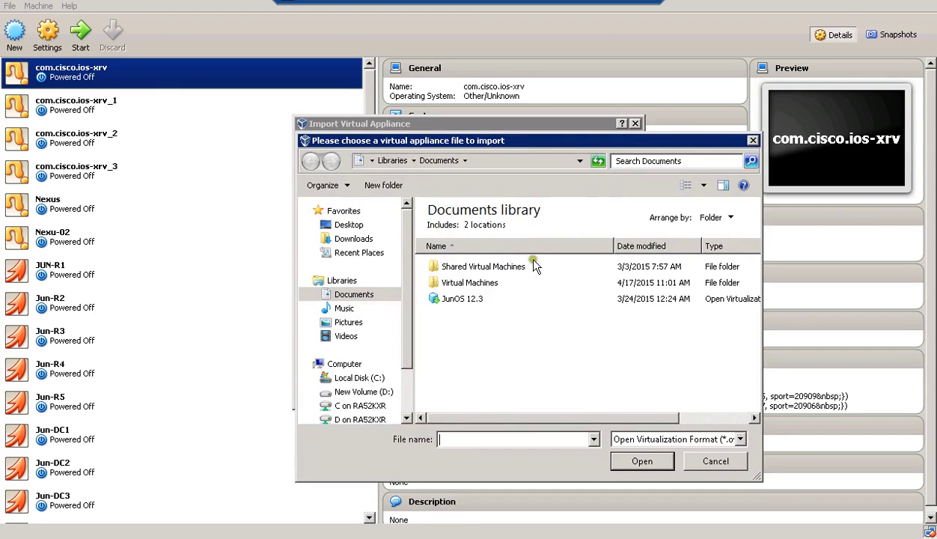
click(411, 352)
drag(411, 352, 404, 397)
Browse C: > Users > Admin > Downloads and choose JunOS12.ova as the appliance
click(371, 317)
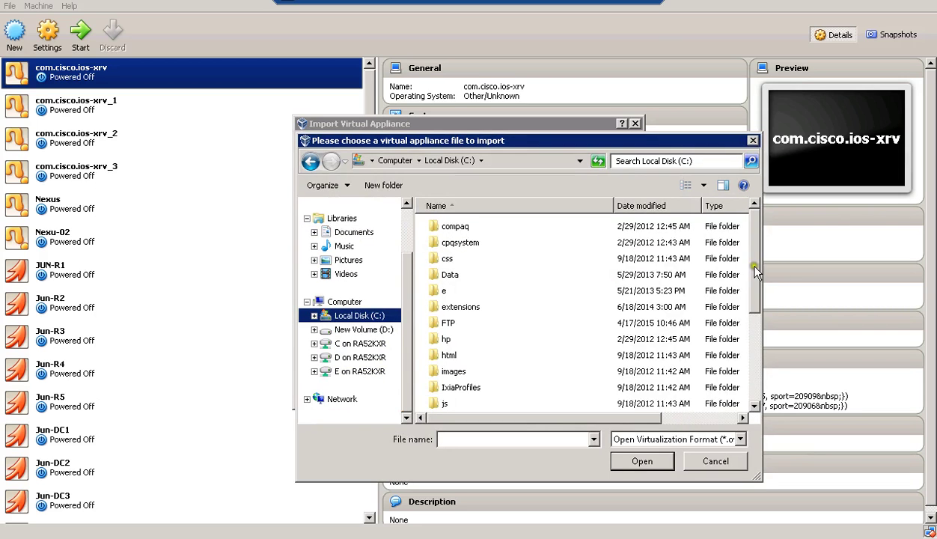
drag(754, 271, 749, 311)
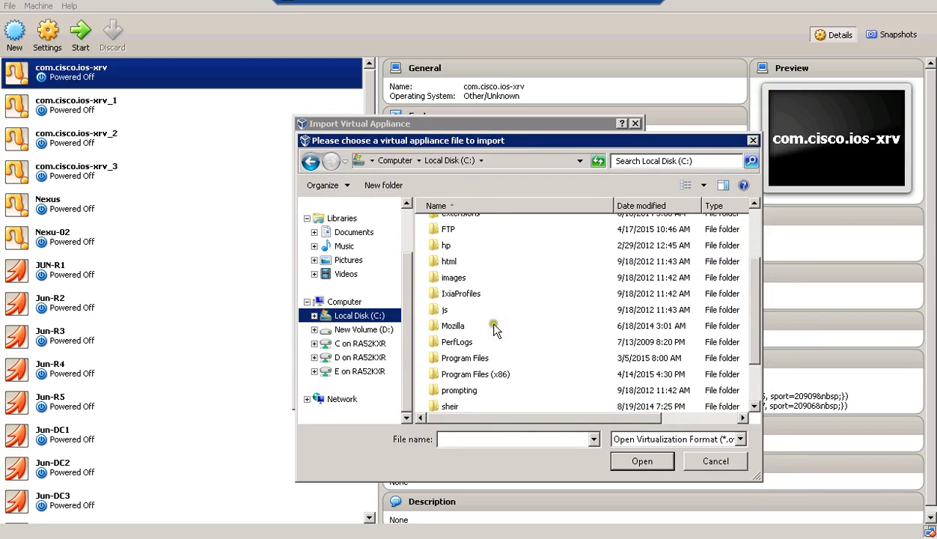
click(447, 360)
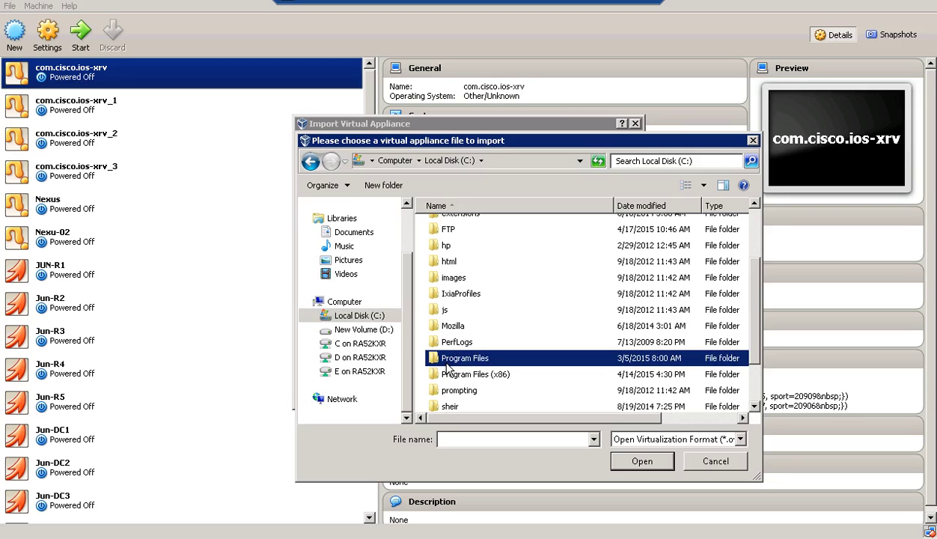
click(424, 323)
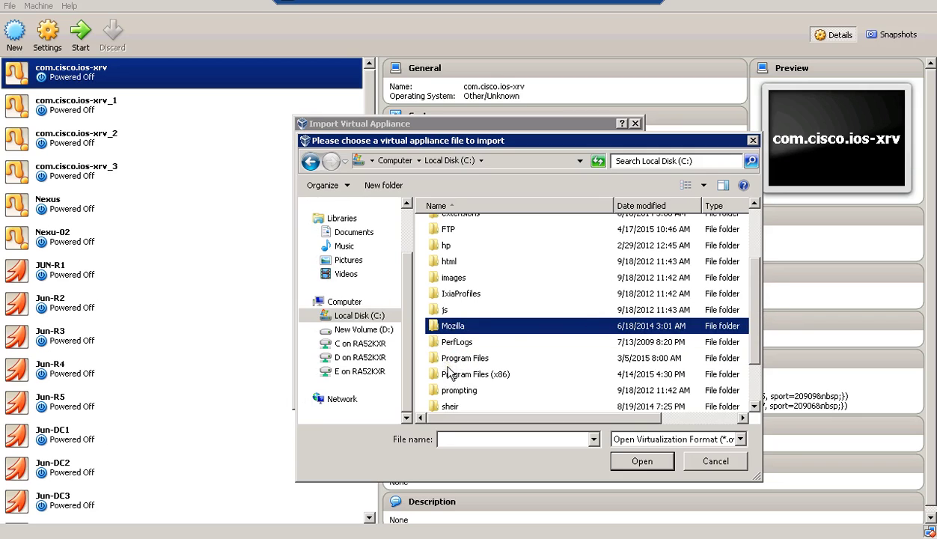
key(u)
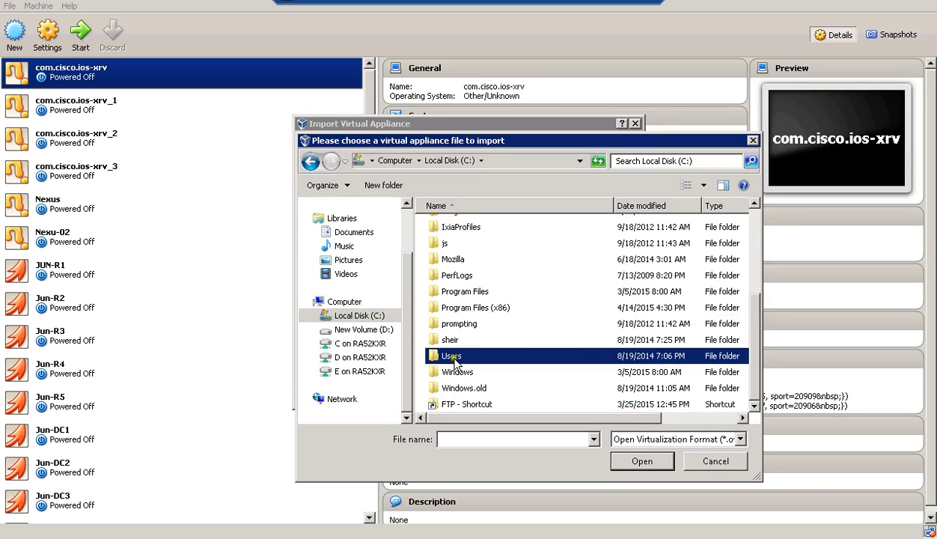
double_click(446, 355)
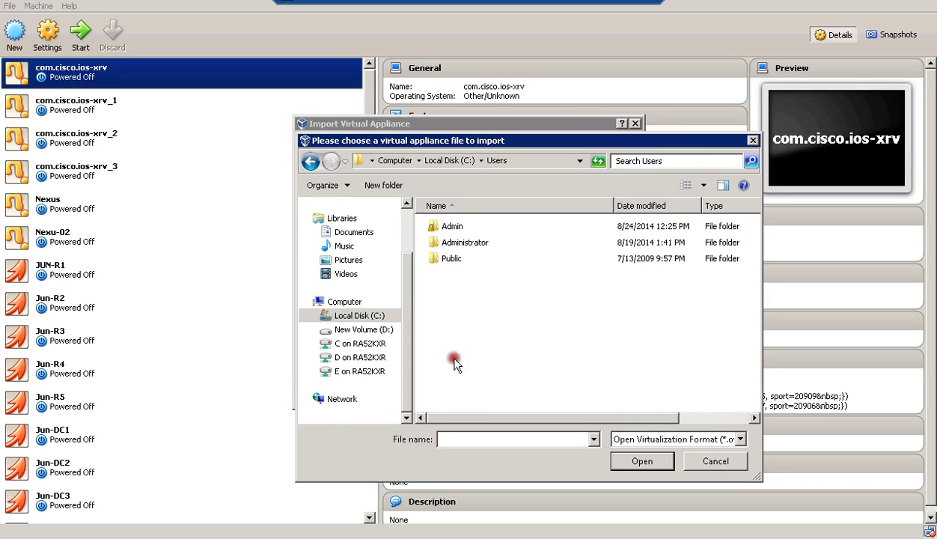
double_click(450, 226)
double_click(452, 277)
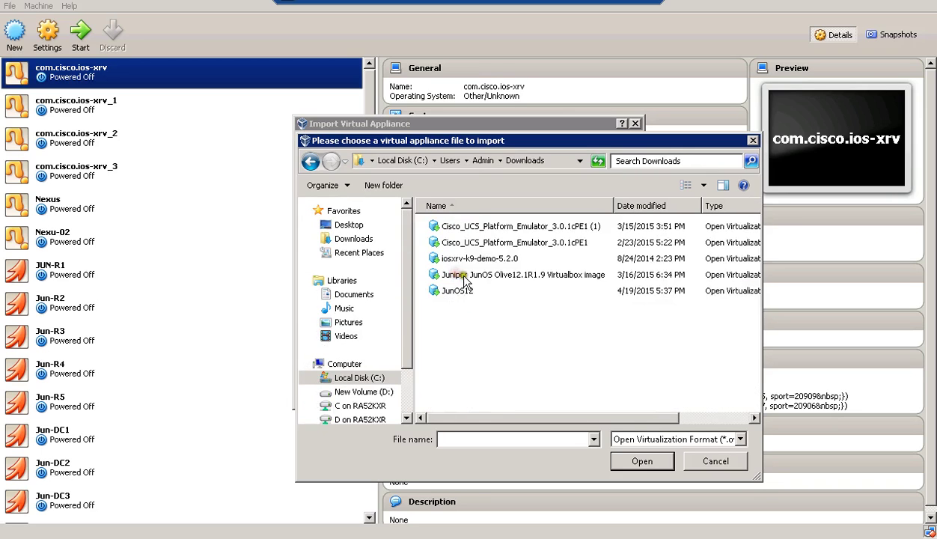
click(458, 292)
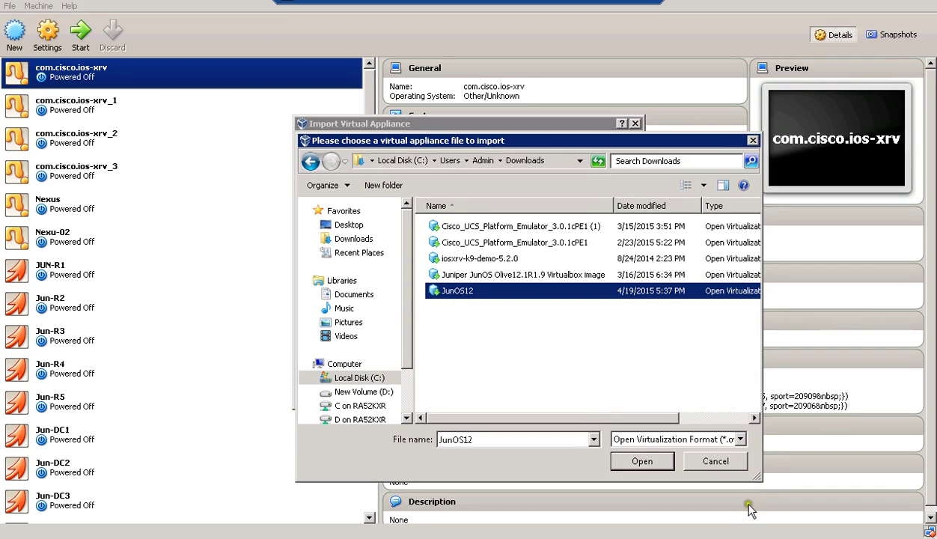
click(645, 461)
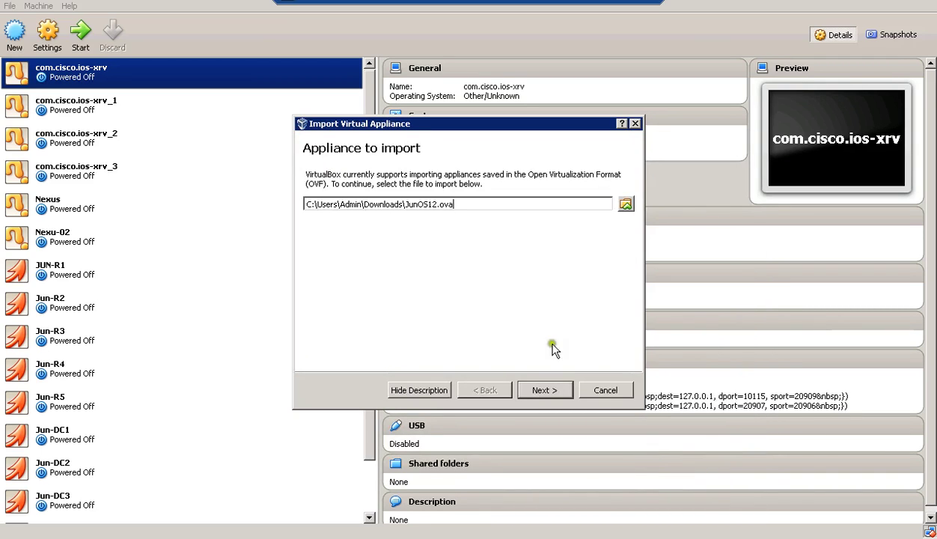
Import the JunOS12 appliance with the MAC addresses of all network cards reinitialized
click(542, 390)
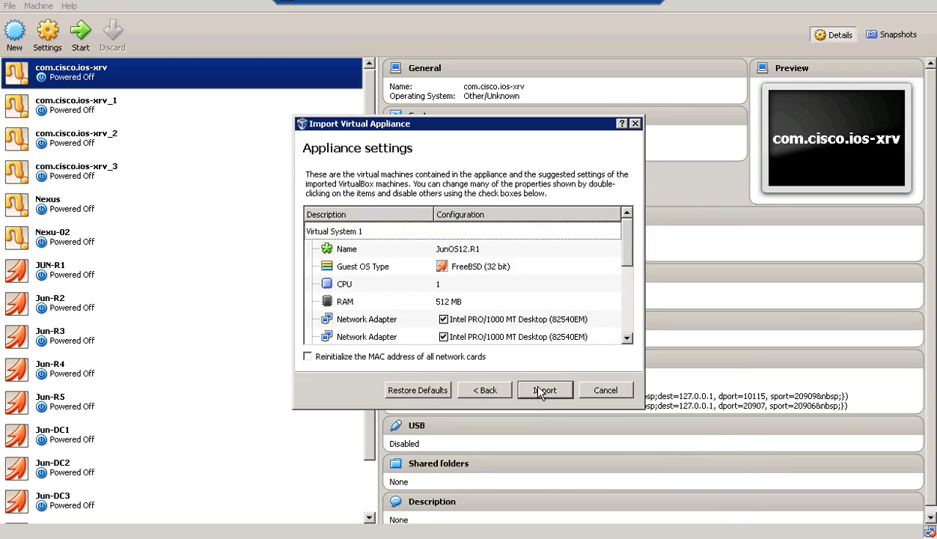
click(435, 357)
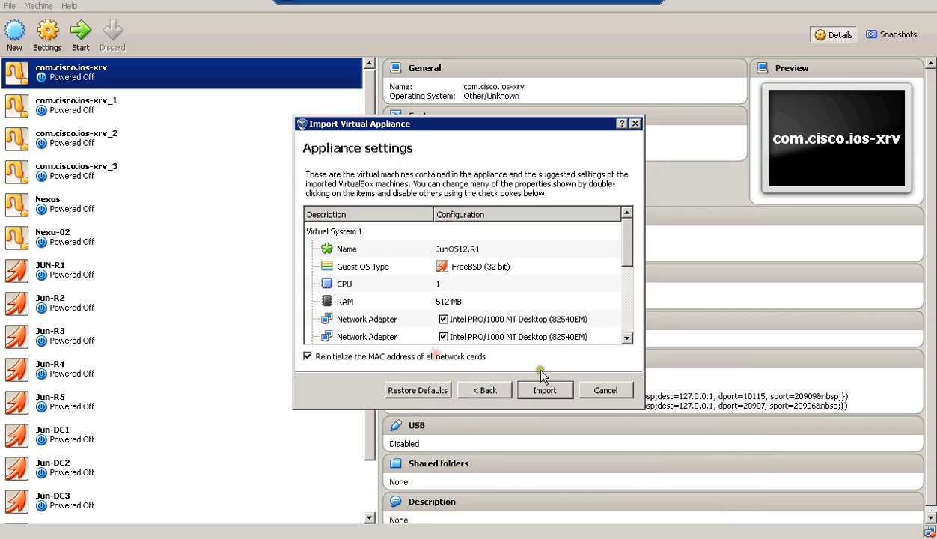
click(546, 390)
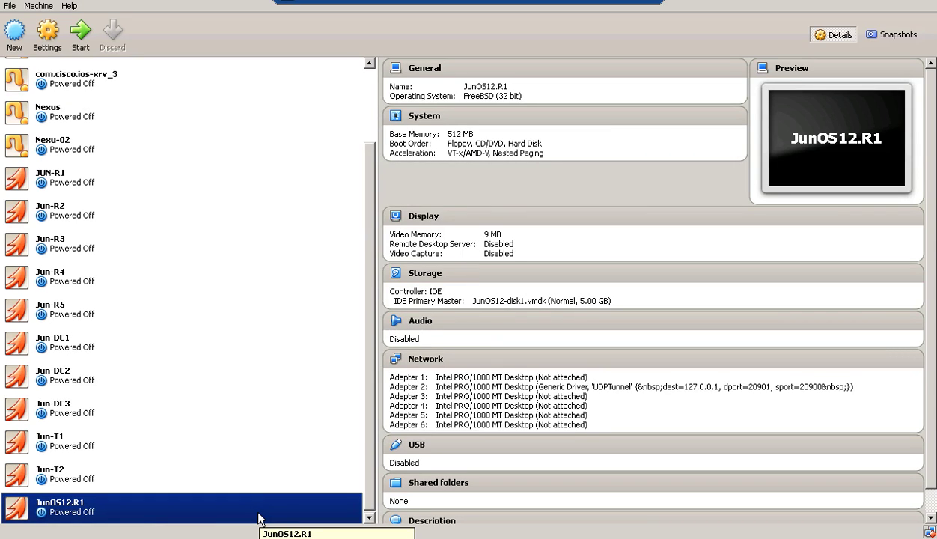
Raise the JunOS12.R1 machine's base memory to 1024 MB
right_click(258, 516)
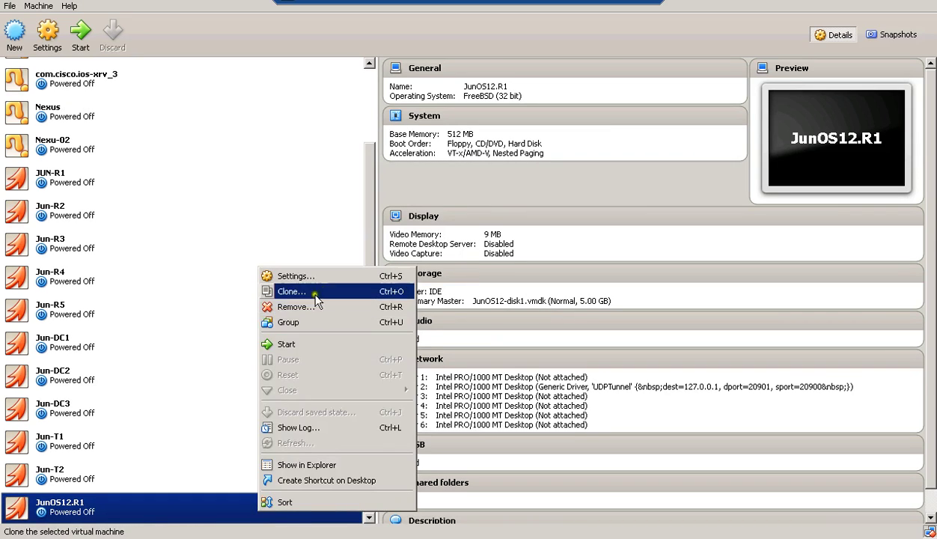
click(329, 274)
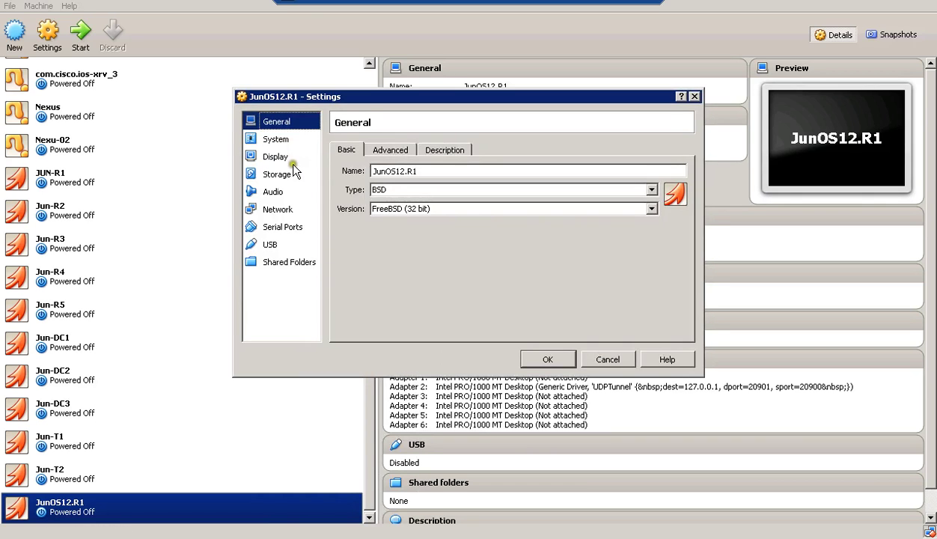
click(282, 141)
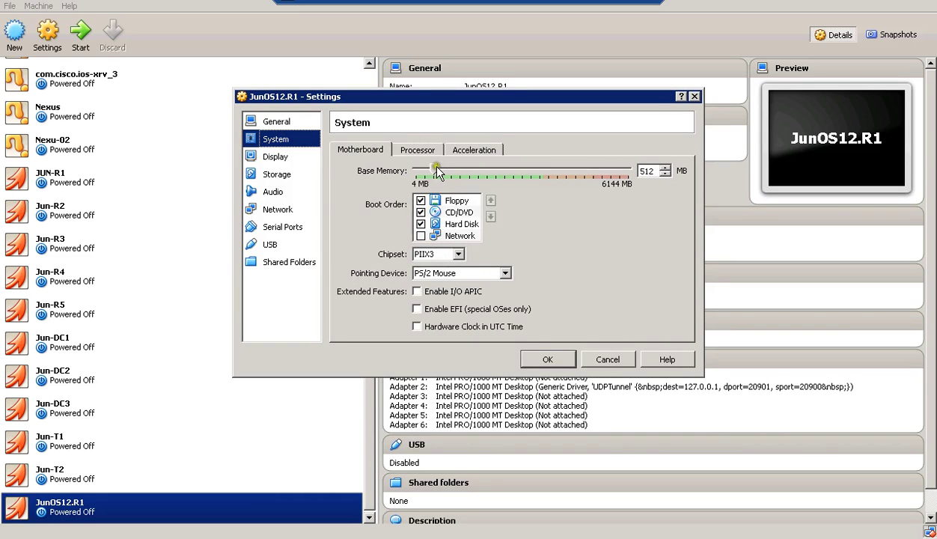
drag(438, 171, 453, 172)
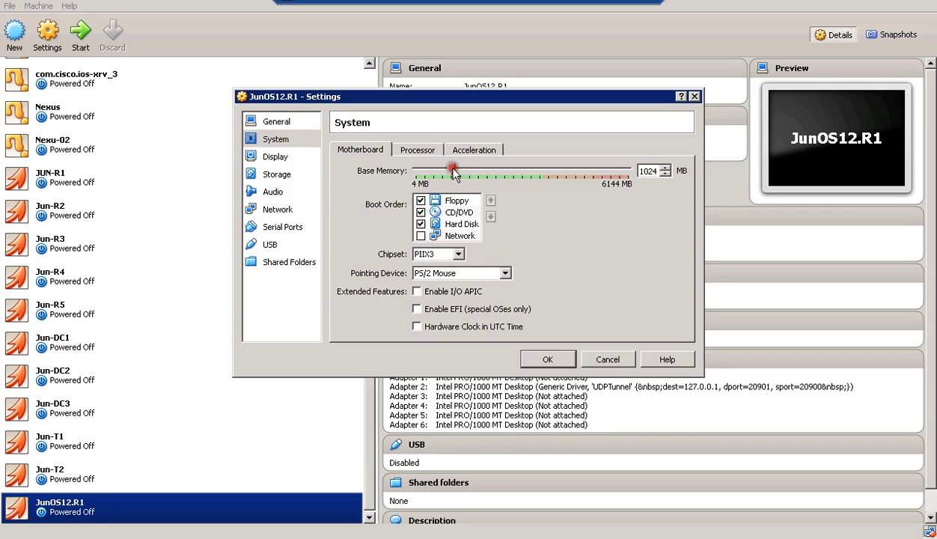
Bridge Adapter 1 to the Broadcom NetXtreme Gigabit Ethernet card, cable connected, and save
click(280, 210)
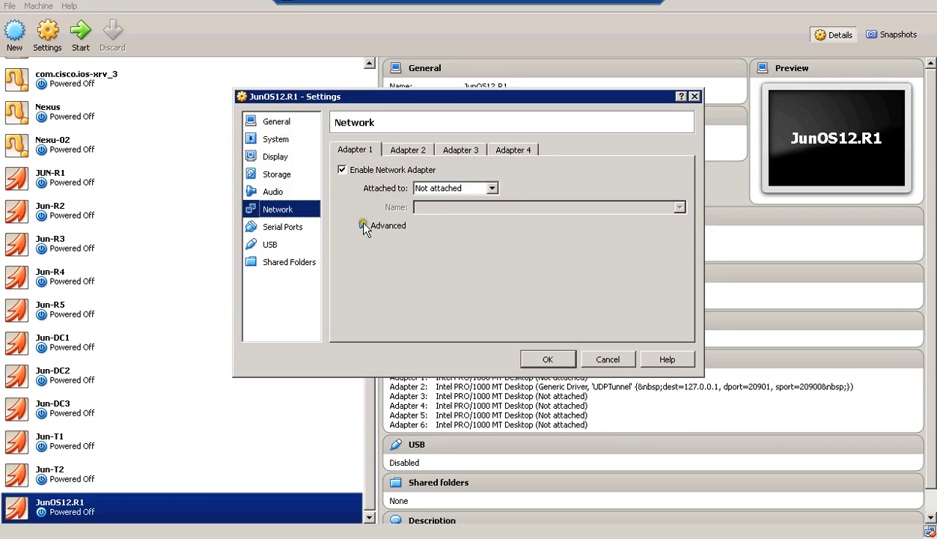
click(364, 226)
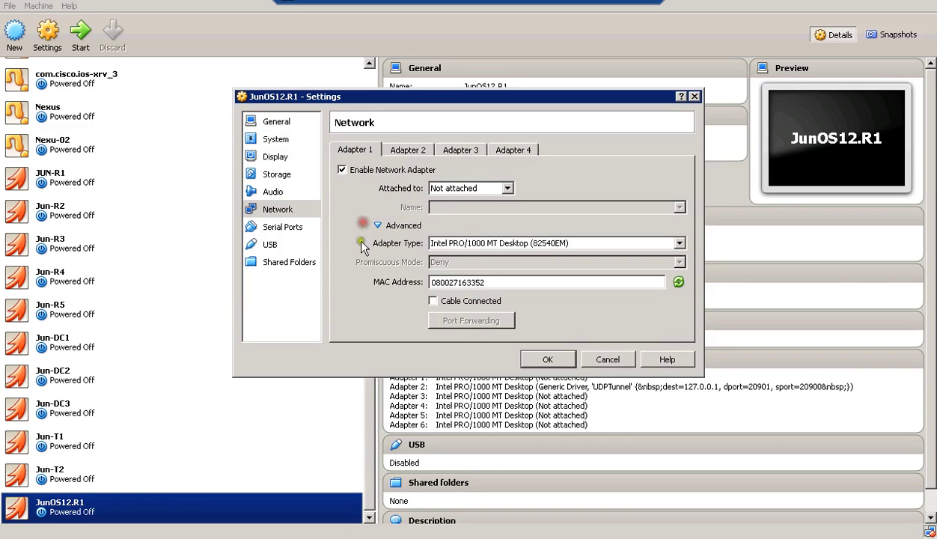
click(433, 301)
click(507, 188)
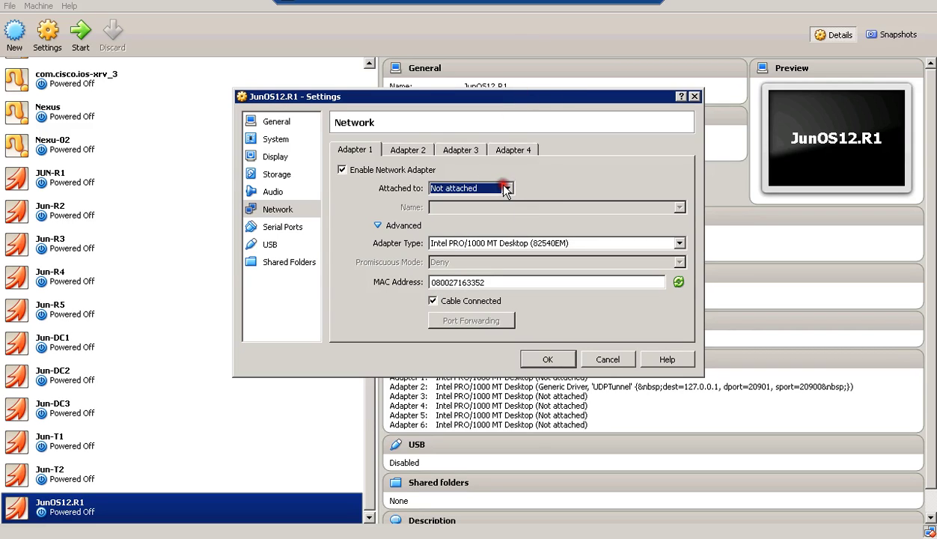
click(507, 188)
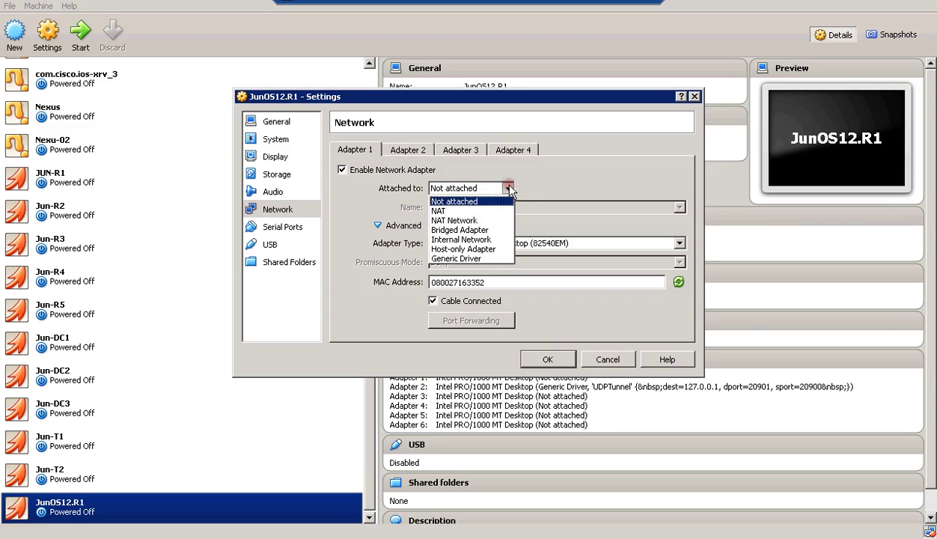
click(470, 229)
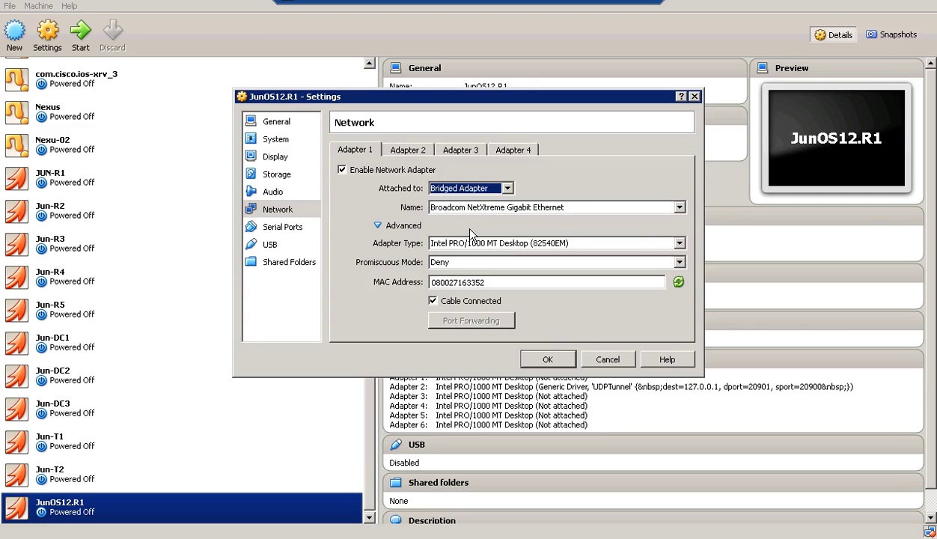
click(547, 360)
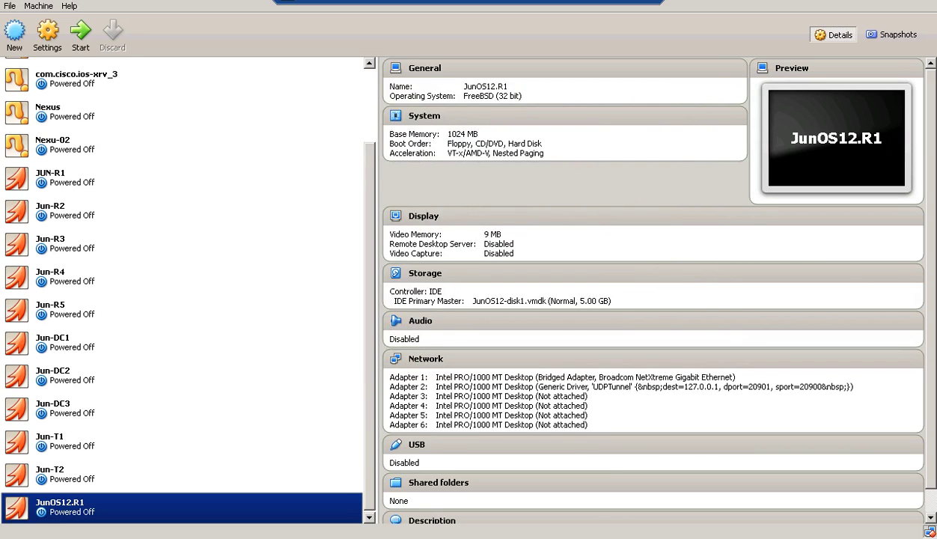
Launch the FileZilla Server admin interface and connect to the local server
key(super+d)
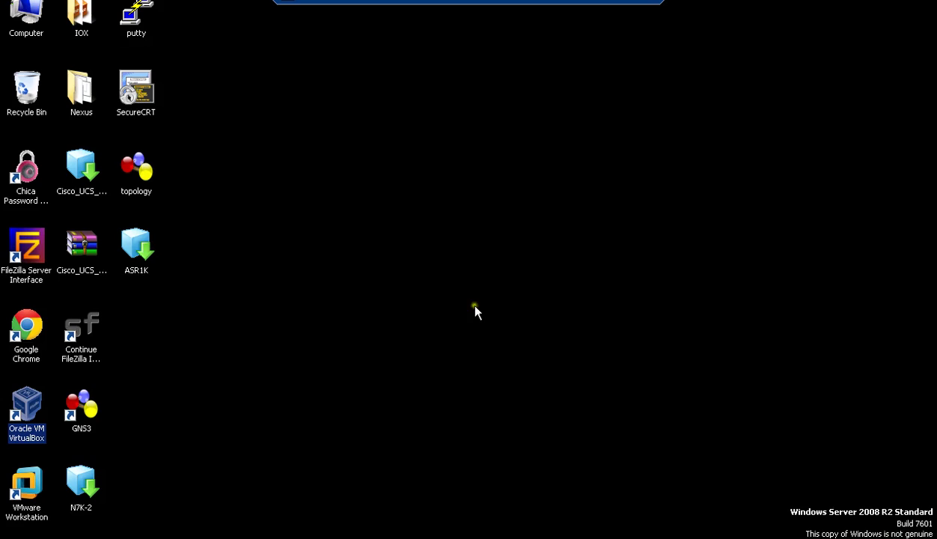
double_click(37, 274)
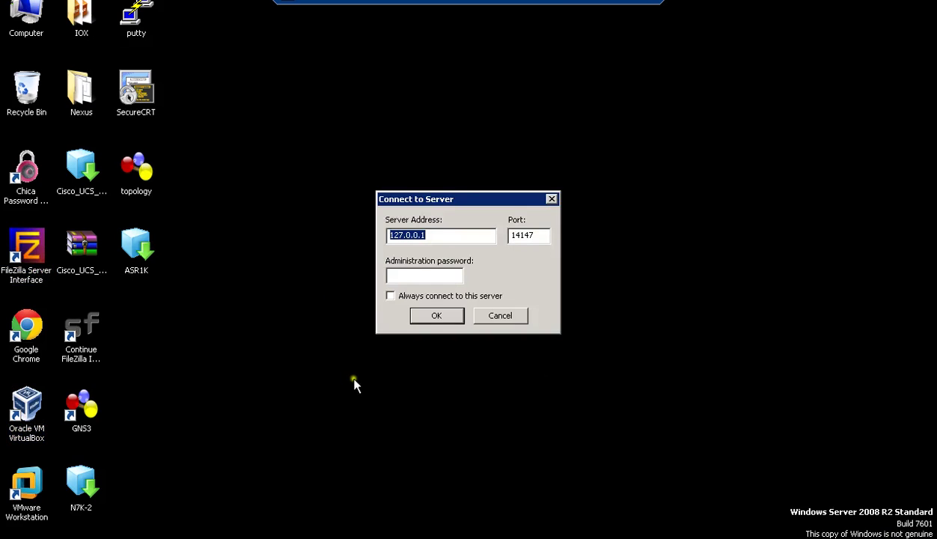
click(440, 319)
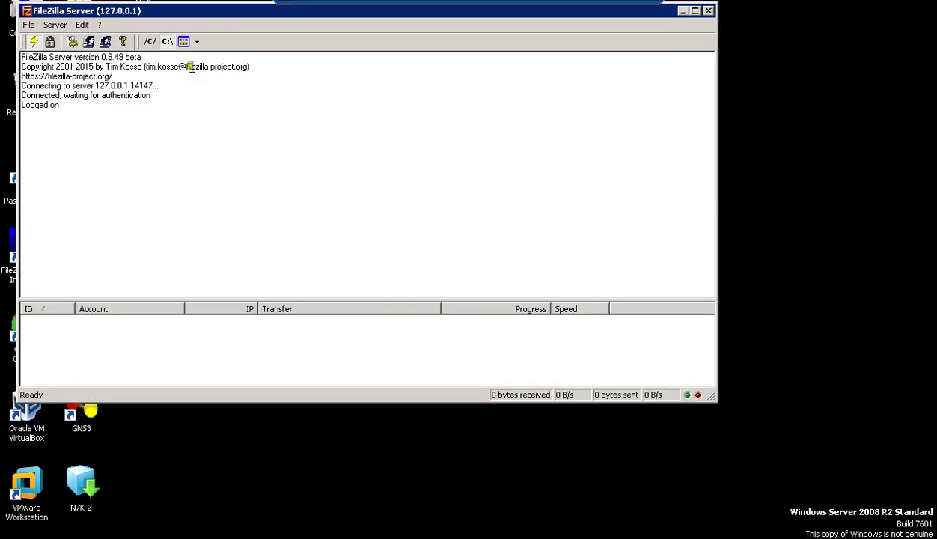
Save the FTP user account settings and minimize the FileZilla Server window
click(56, 25)
mouse_move(82, 25)
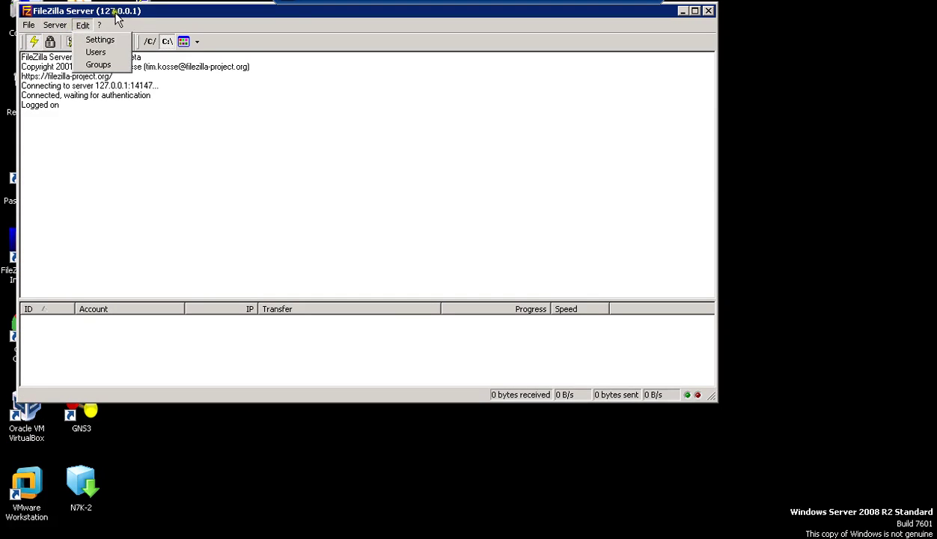
click(95, 53)
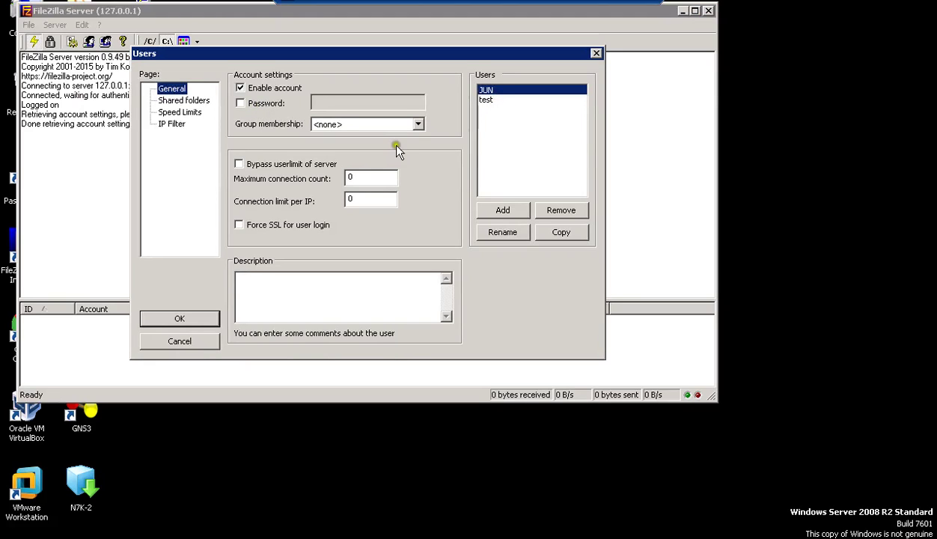
click(177, 321)
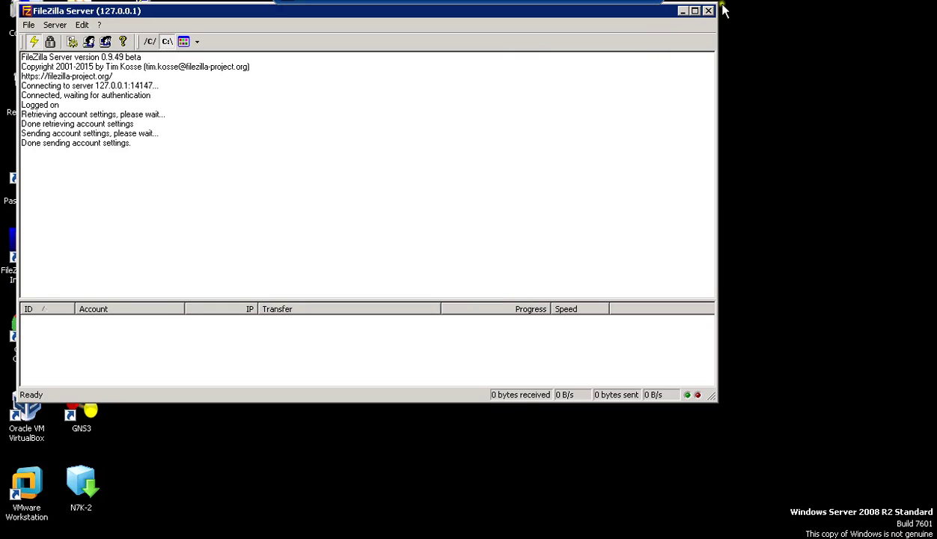
click(683, 11)
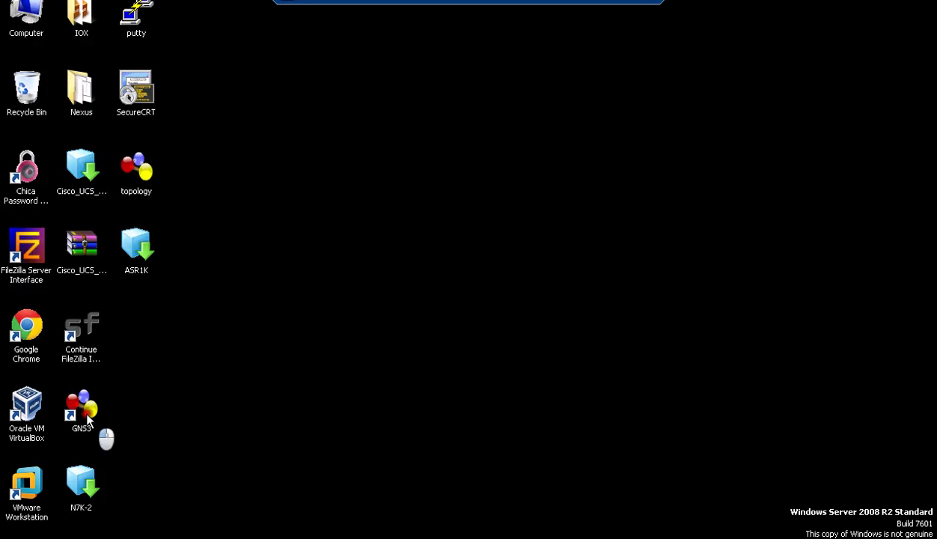
Launch GNS3 and dismiss the New Project prompt
click(86, 417)
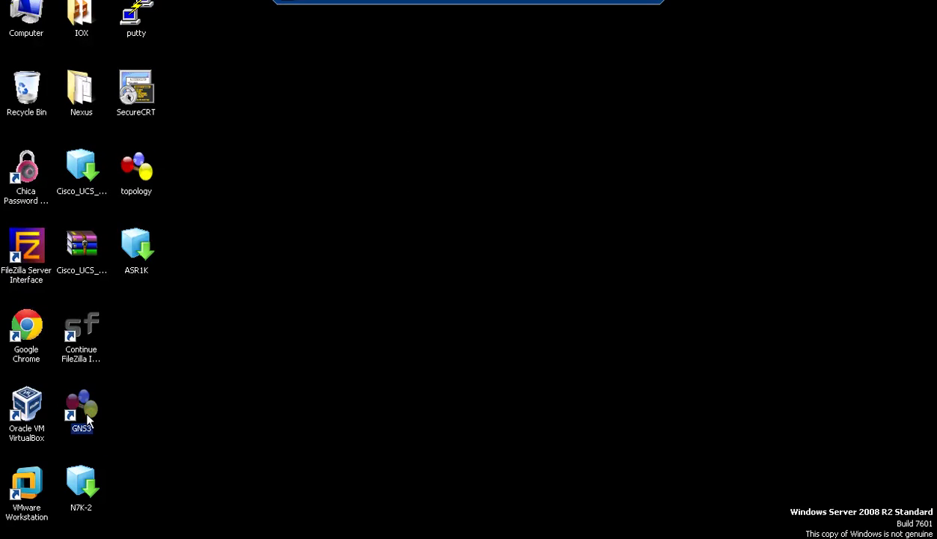
double_click(87, 418)
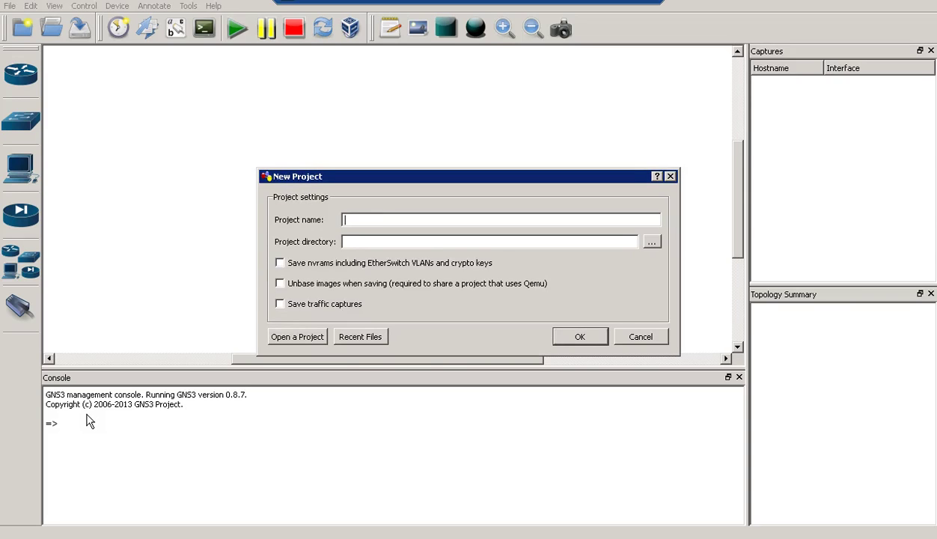
click(633, 343)
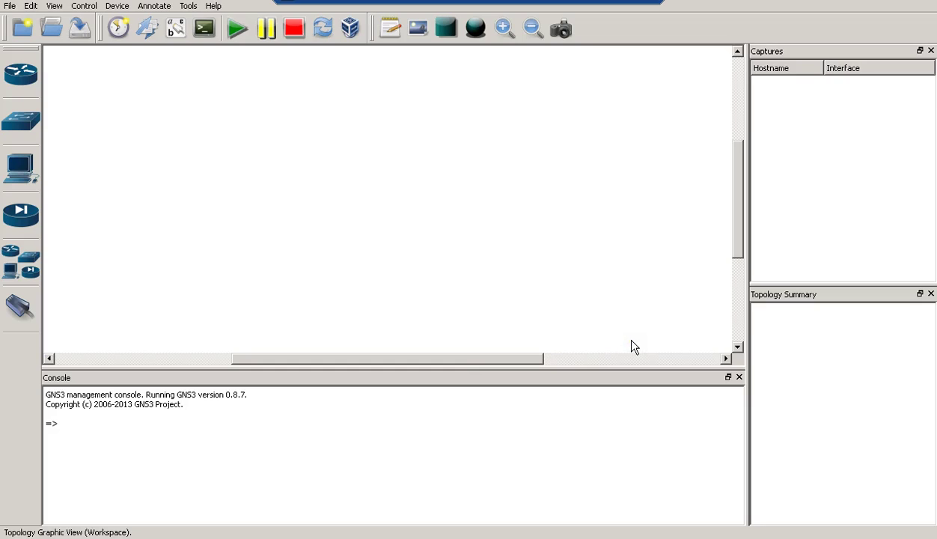
In Preferences, refresh the VirtualBox guest VM list and select JunOS12.R1
click(31, 6)
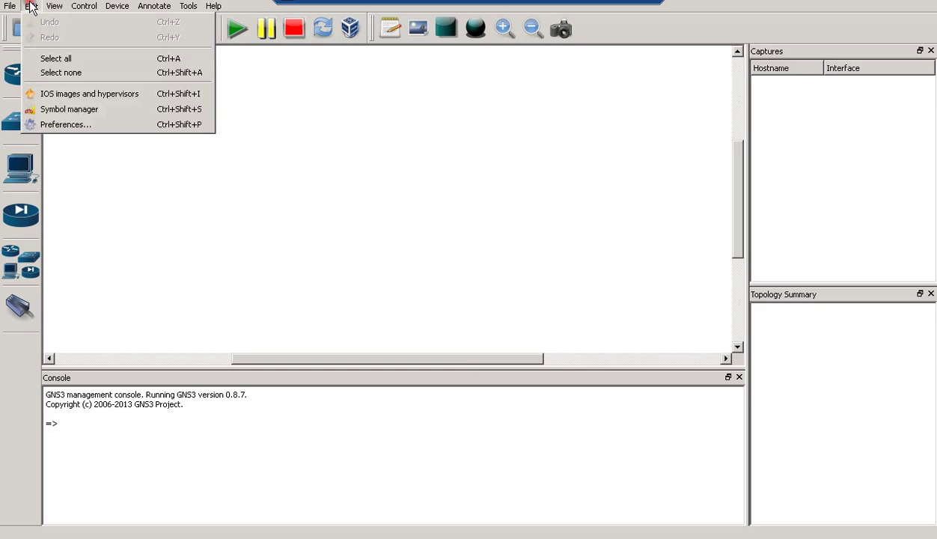
click(66, 124)
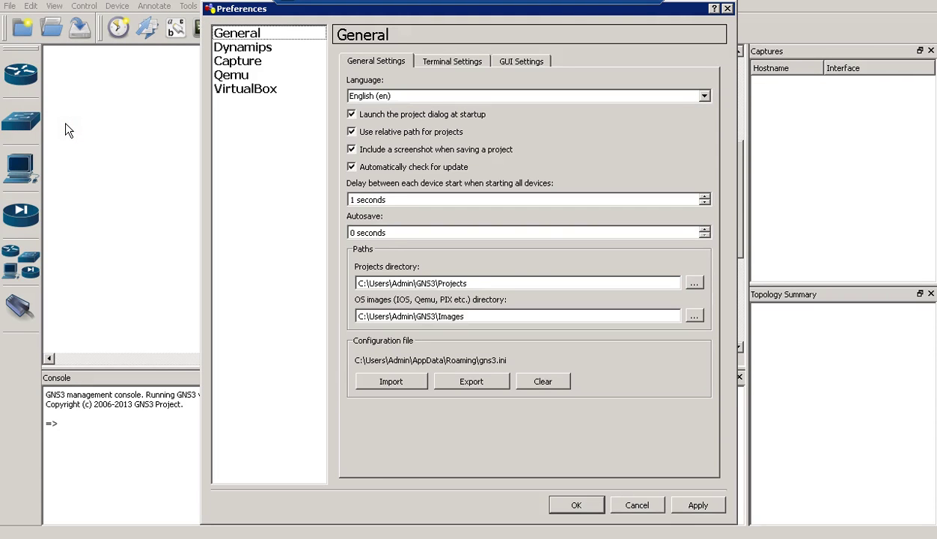
click(261, 91)
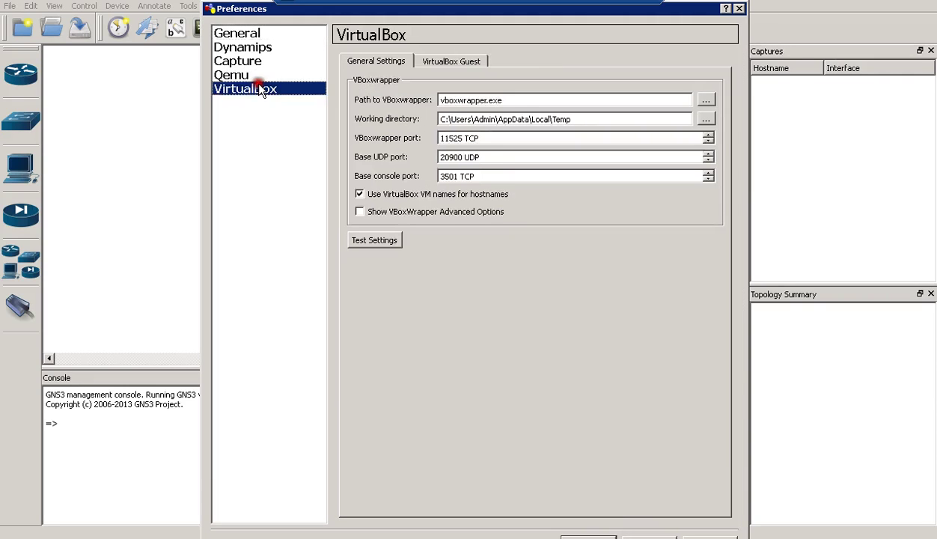
click(456, 66)
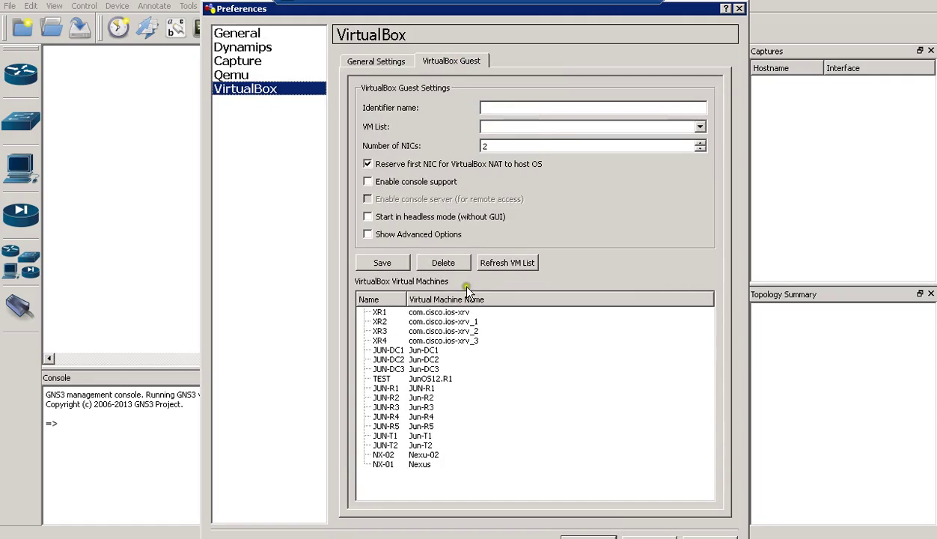
click(514, 262)
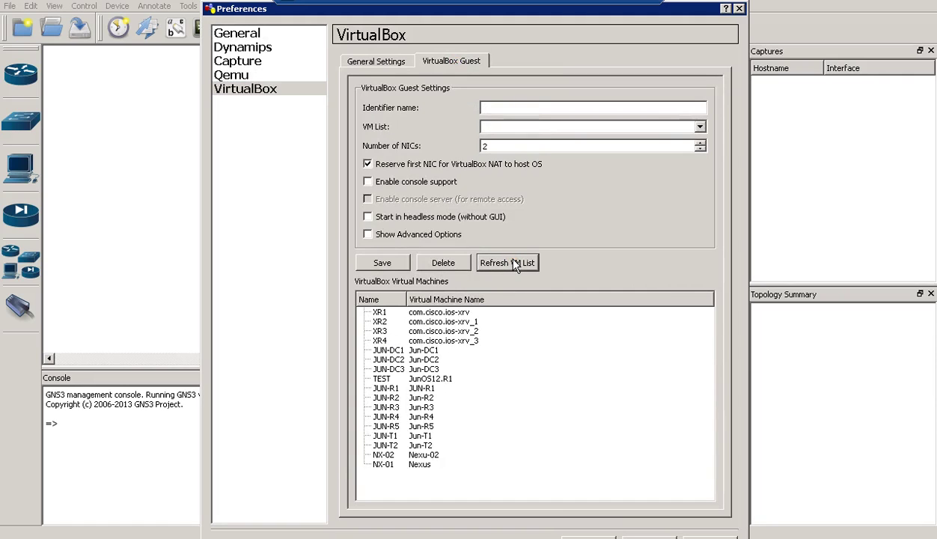
click(700, 128)
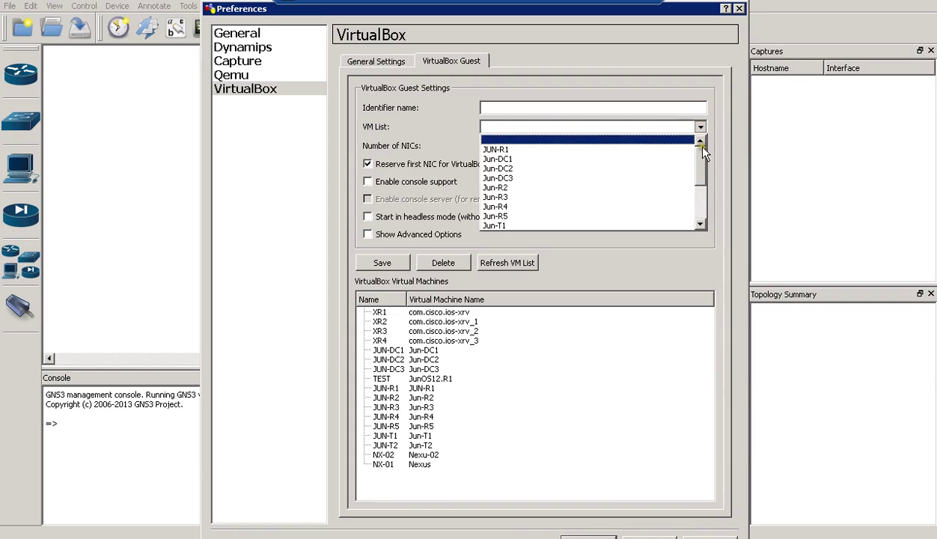
drag(704, 161, 704, 207)
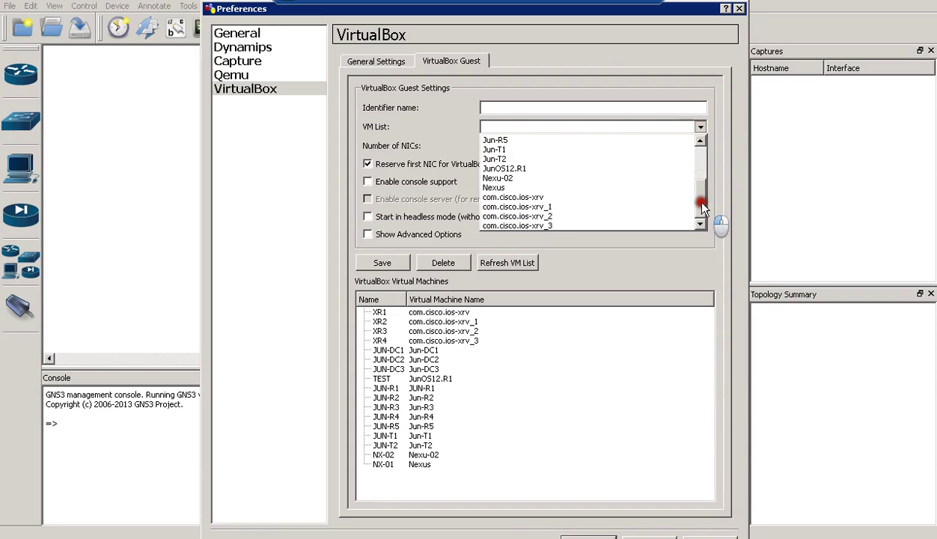
click(592, 168)
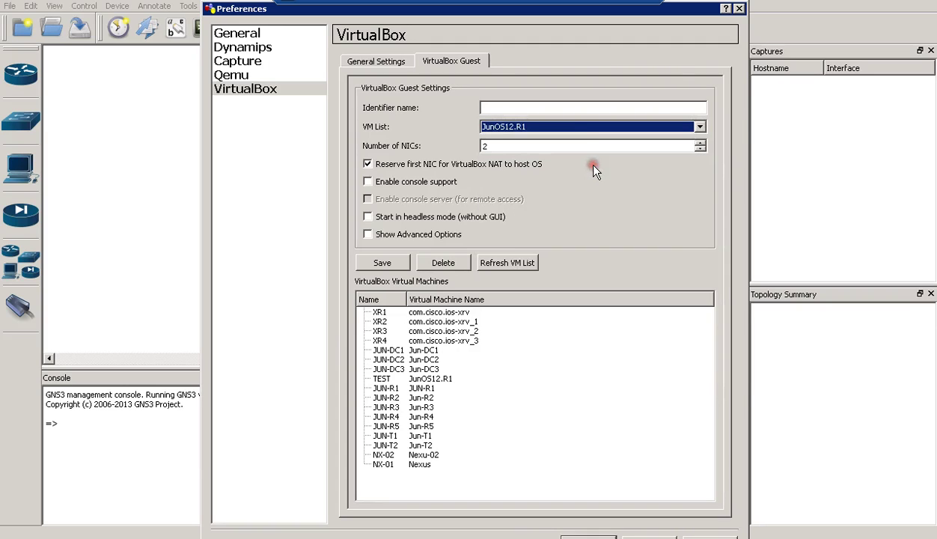
Name the guest JUN12.3 with console support and headless mode, then apply and close
click(581, 106)
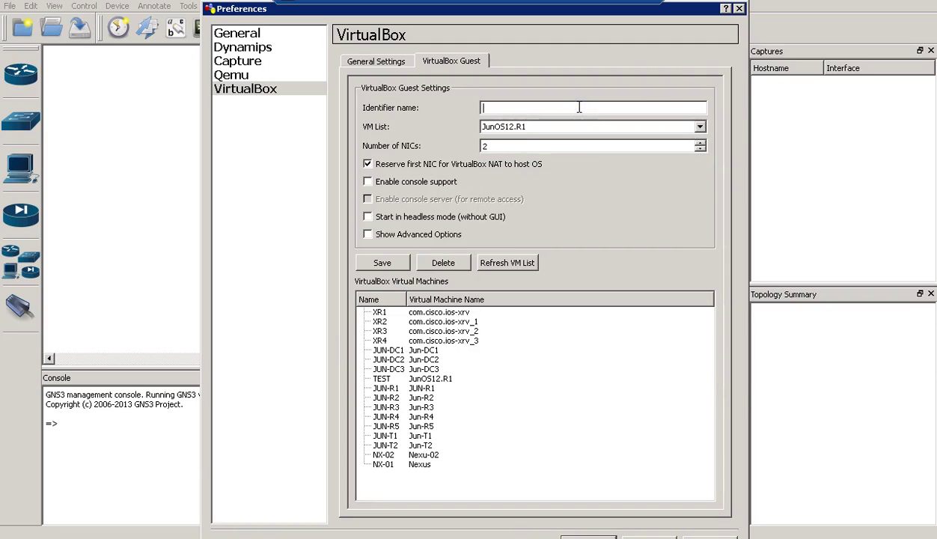
text(JUN12.3)
click(369, 182)
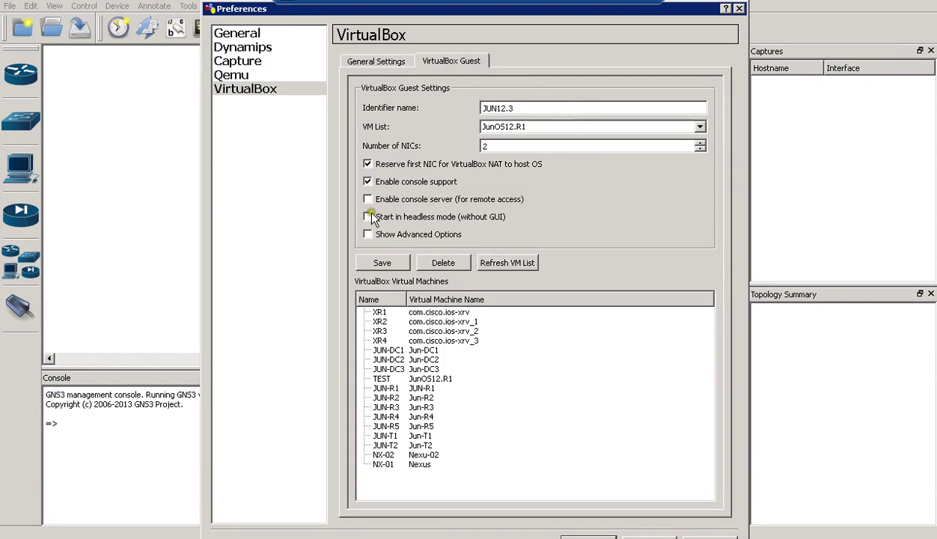
click(368, 216)
click(668, 536)
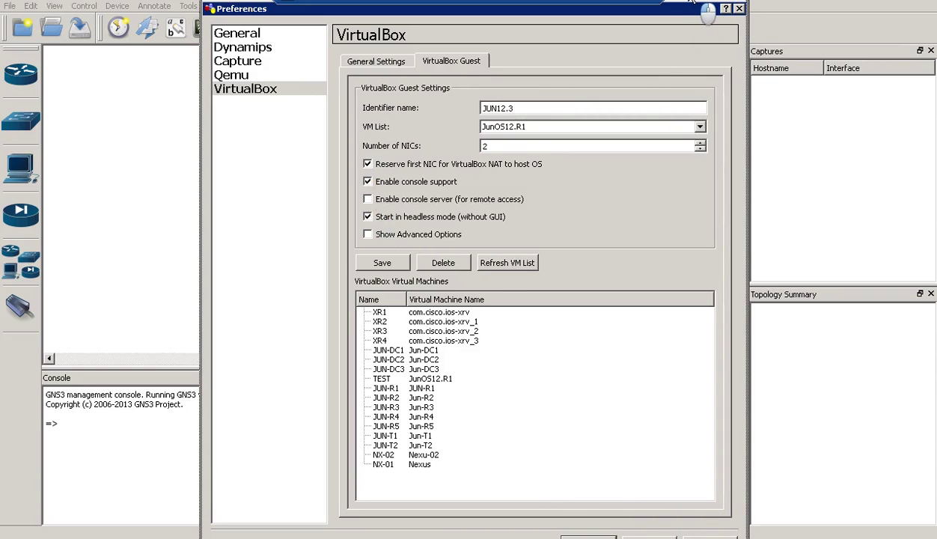
drag(672, 6, 670, 0)
click(710, 529)
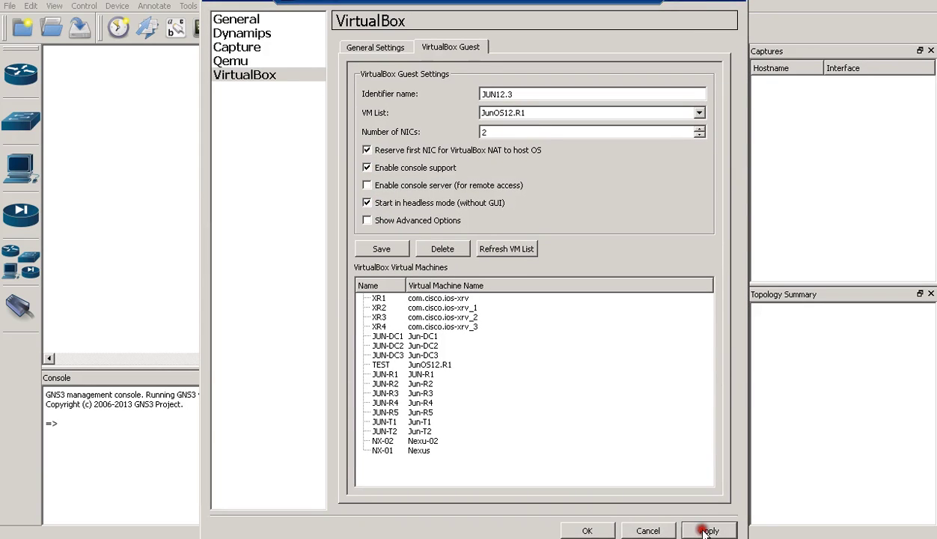
click(596, 530)
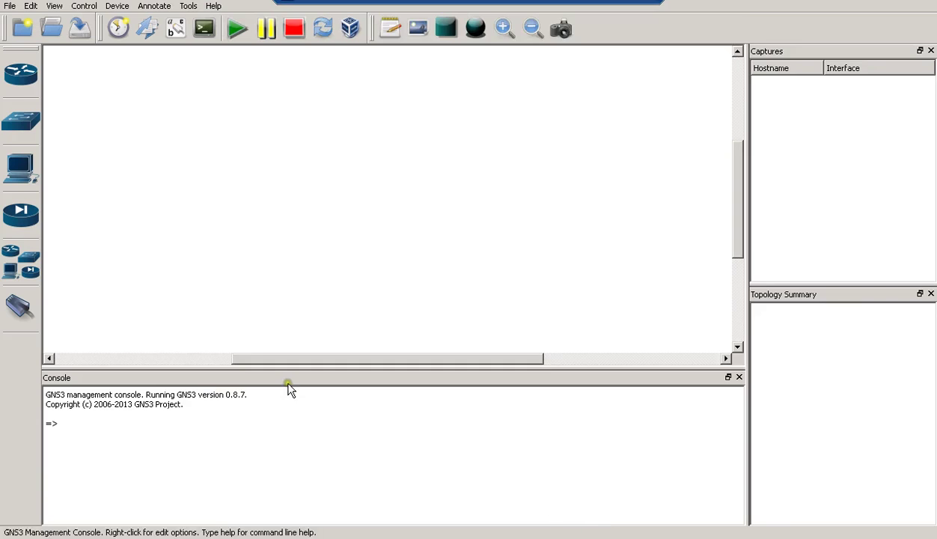
Place a VirtualBox guest node on the workspace using the TEST VM
click(15, 276)
drag(96, 299, 260, 273)
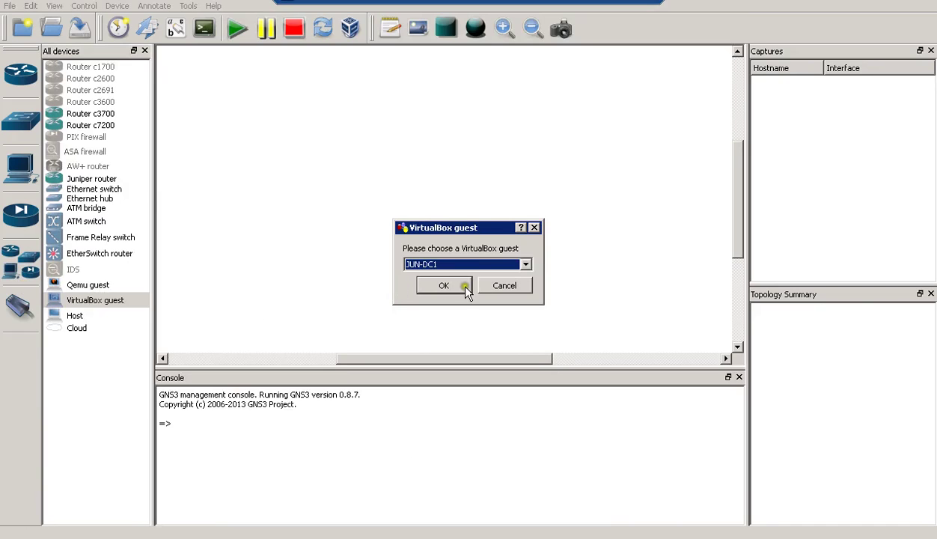
click(526, 264)
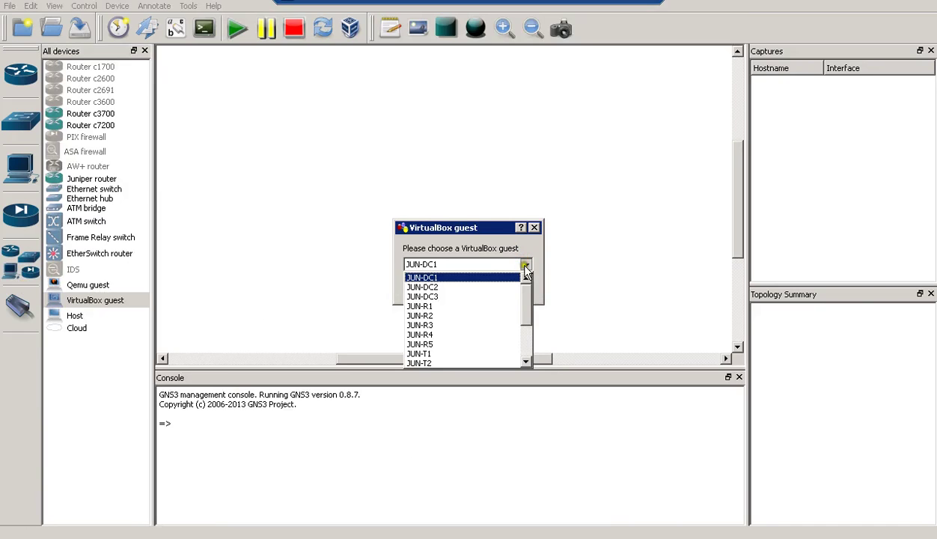
mouse_move(530, 318)
mouse_down()
mouse_move(530, 336)
mouse_move(528, 294)
mouse_move(528, 337)
mouse_up()
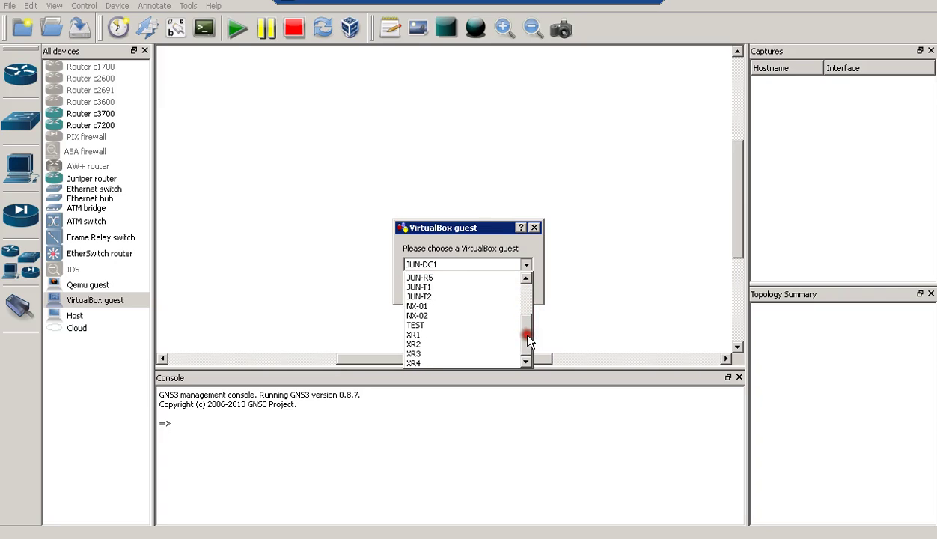
click(462, 325)
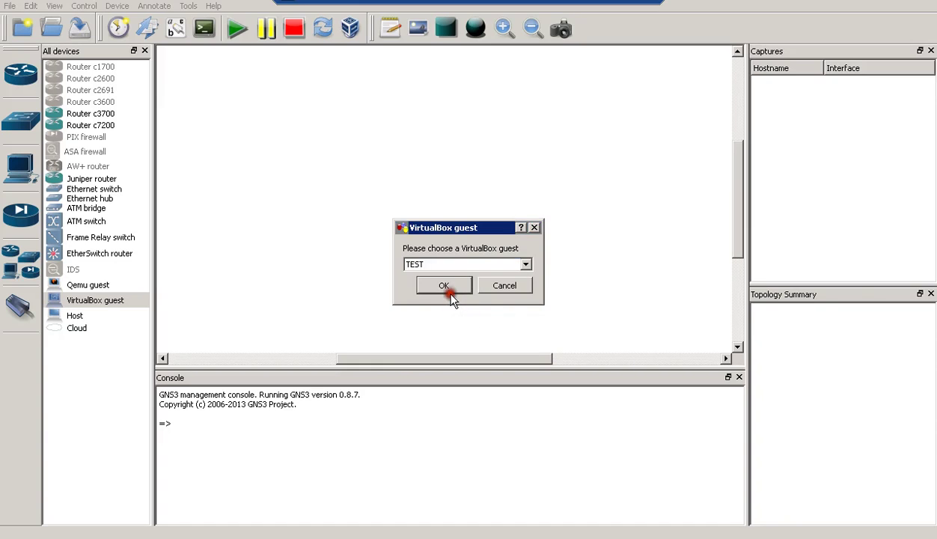
click(449, 294)
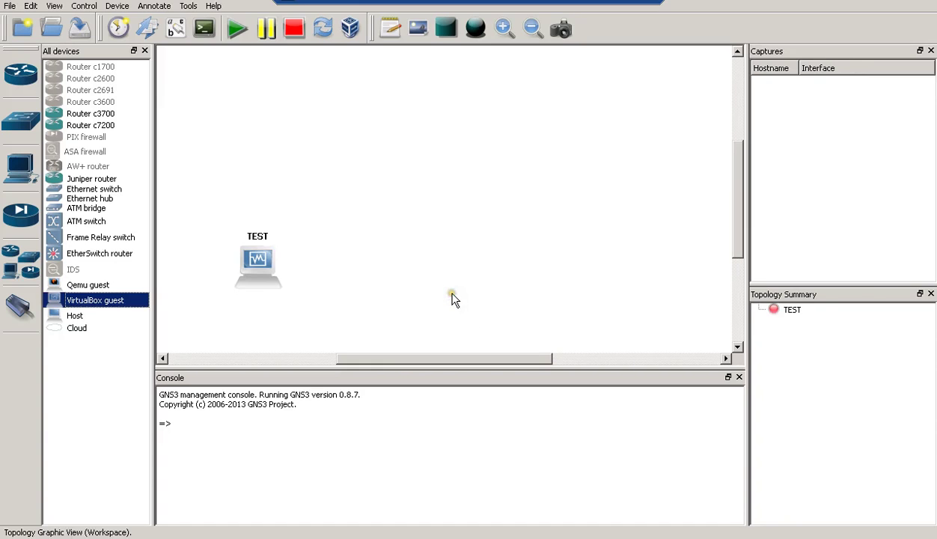
Start the TEST node and open a console to it
right_click(258, 263)
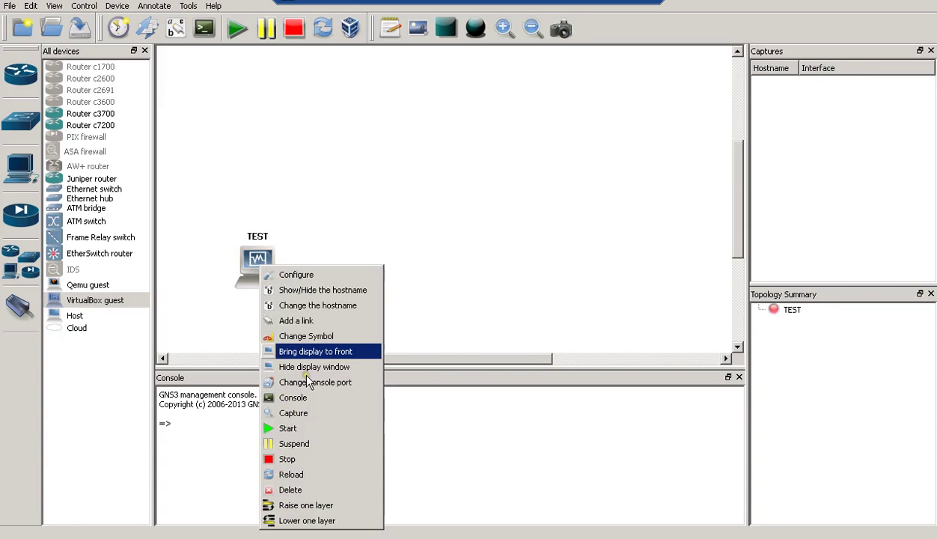
click(292, 428)
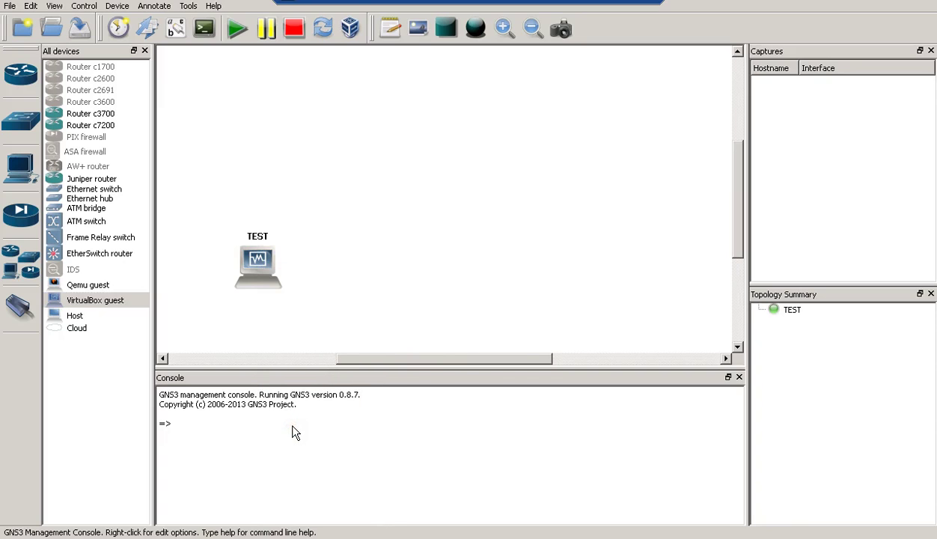
right_click(264, 260)
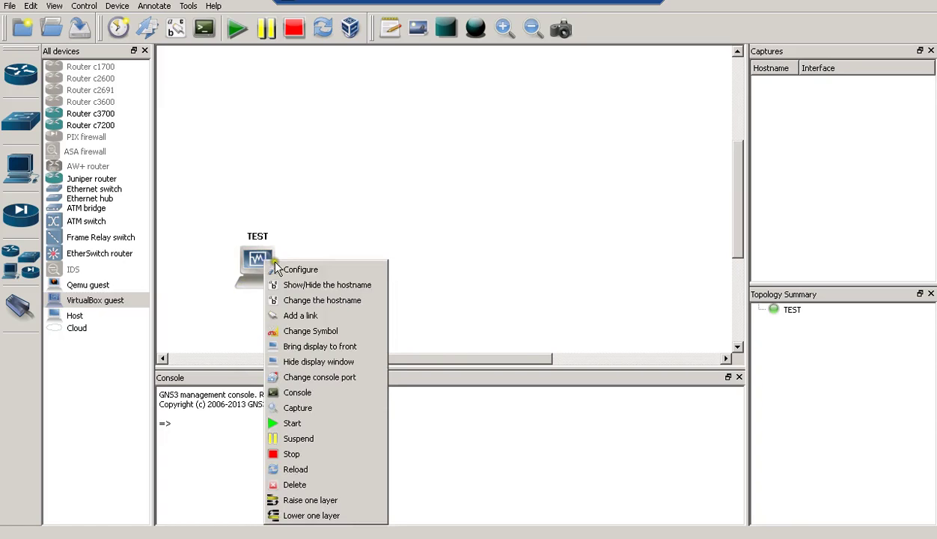
click(288, 392)
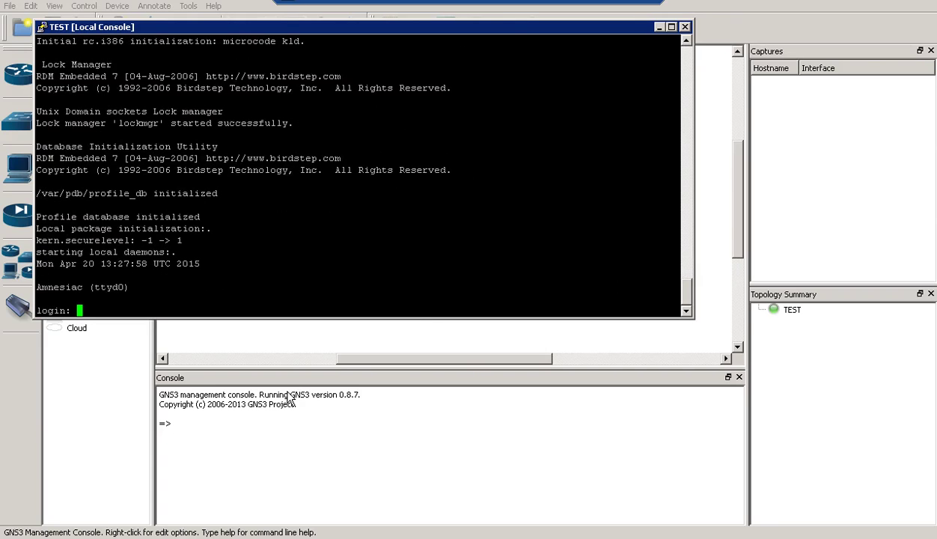
Log in as root and enter Junos configuration mode with cli and edit
text(root)
key(Return)
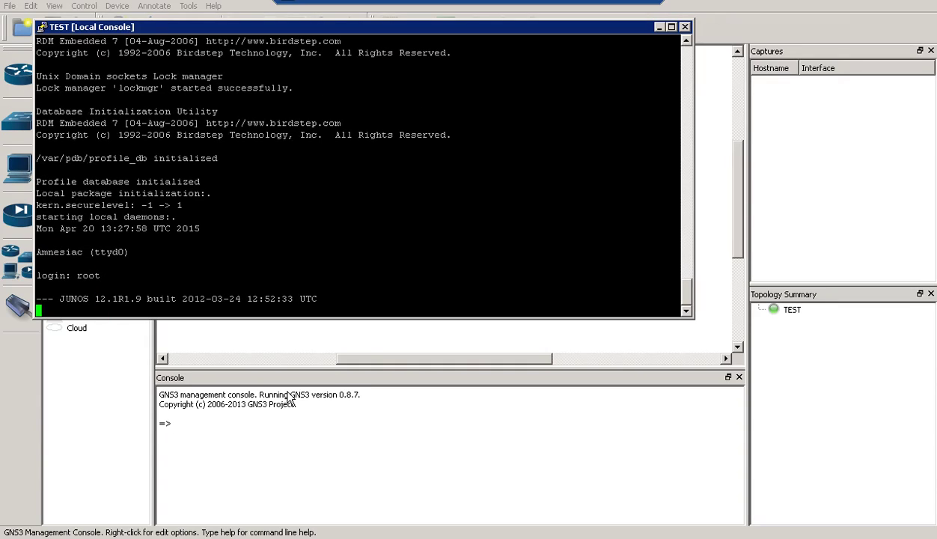
key(Return)
key(Return)
key(Return)
key(Return)
key(Return)
key(Return)
key(Return)
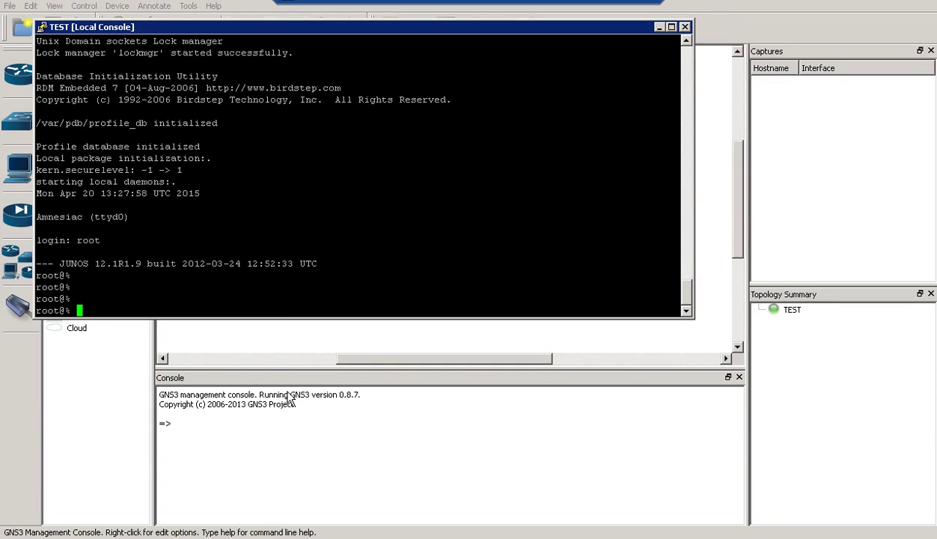
key(Return)
key(Return)
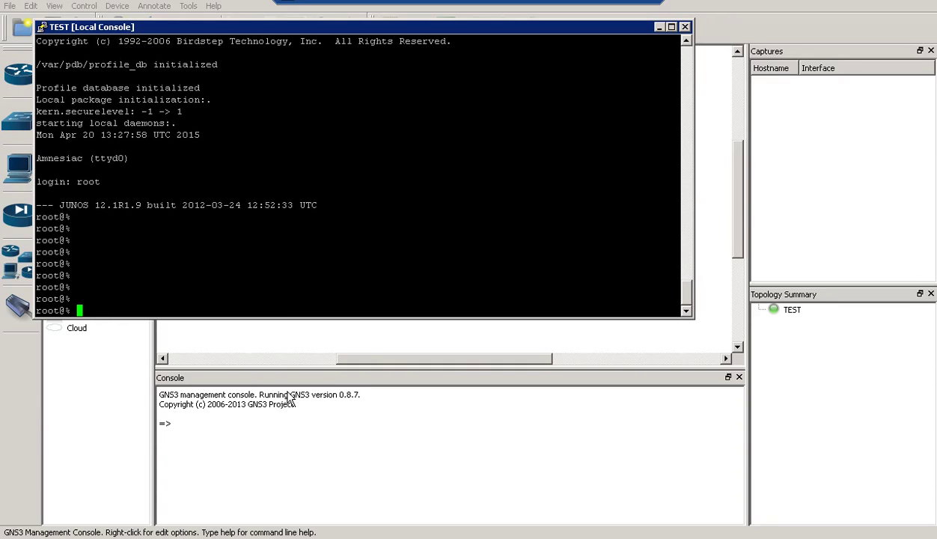
text(cli)
key(Return)
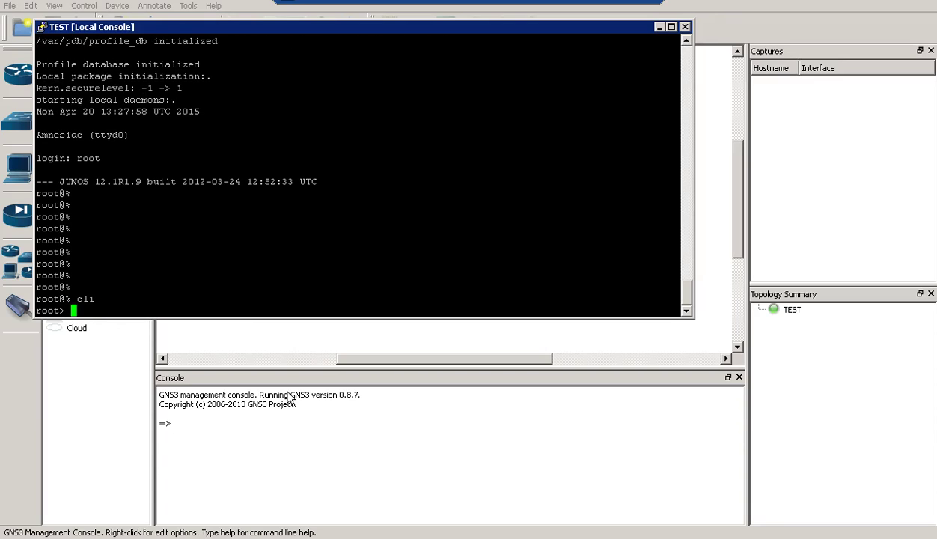
text(editr)
key(BackSpace)
key(Return)
Set a plain-text root password, entered twice, and enter 'run show interfaces terse'
text(set system )
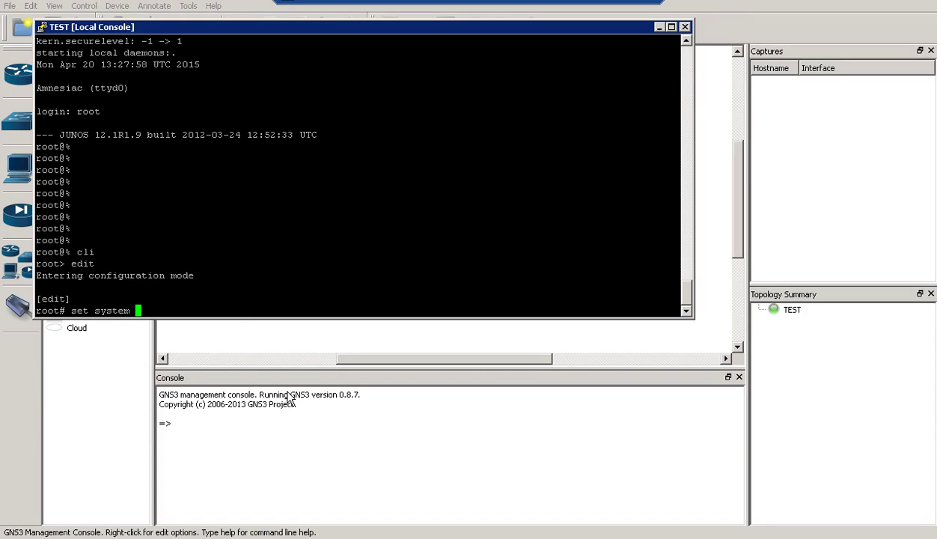
text(root-authentication )
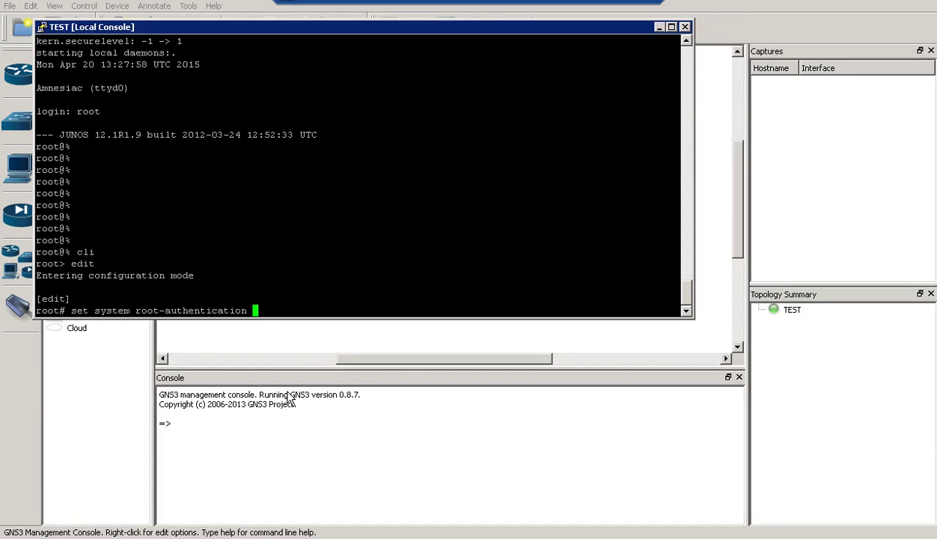
text(cl )
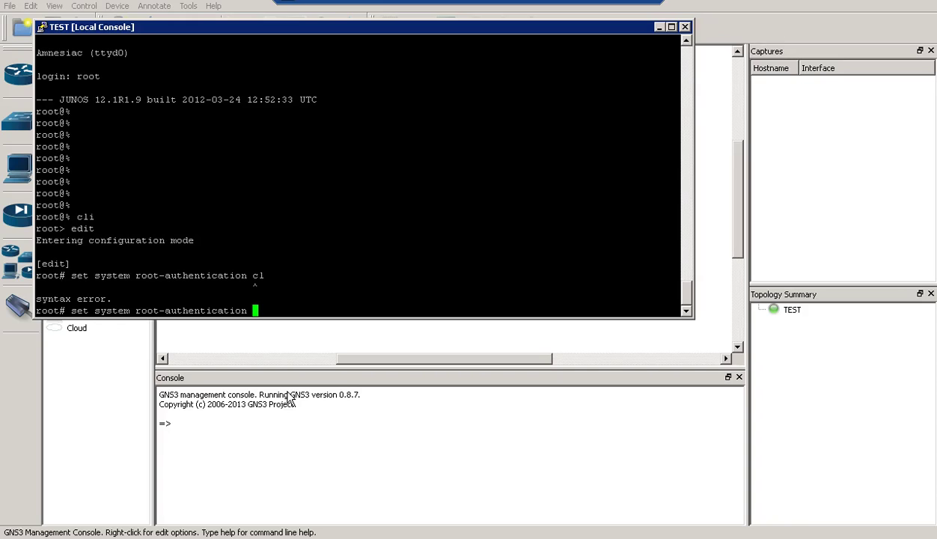
text(plain-text-password)
key(Return)
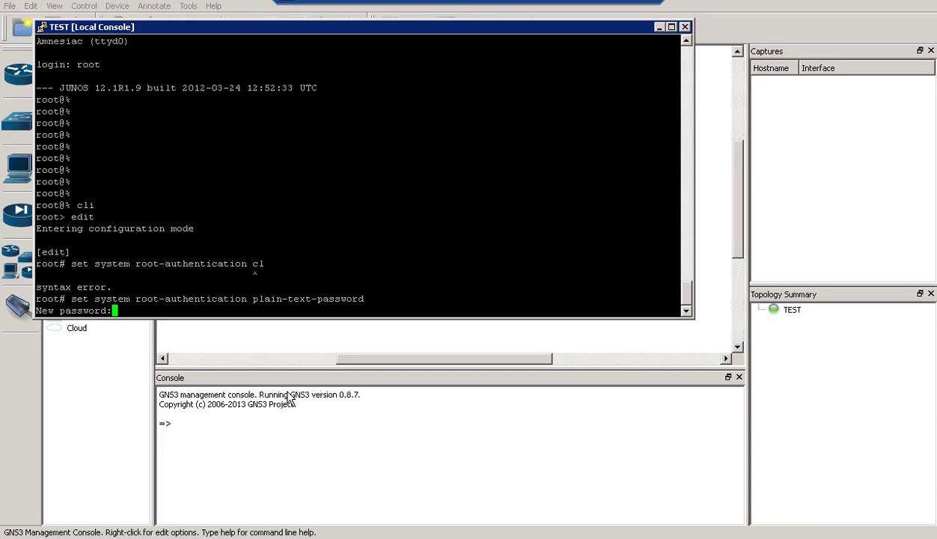
key(Return)
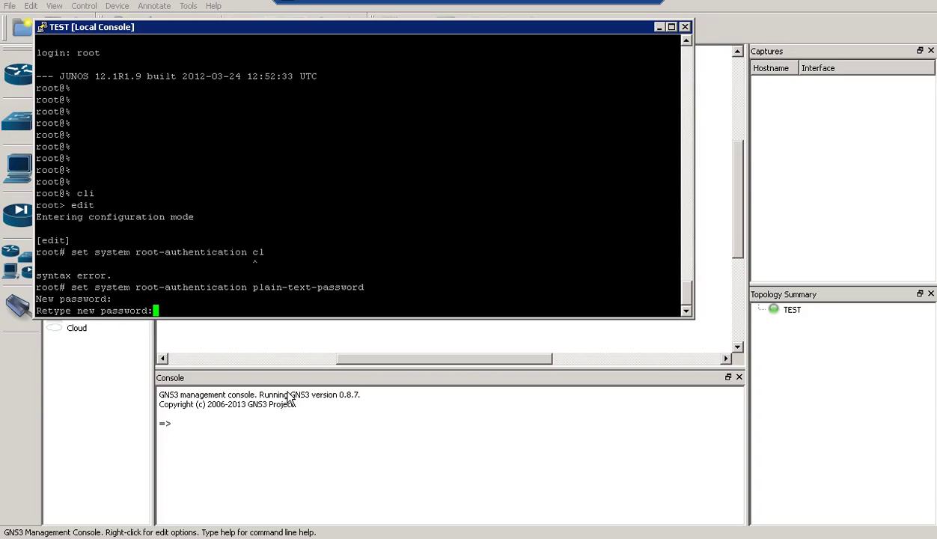
key(Return)
key(Return)
key(Return)
key(Return)
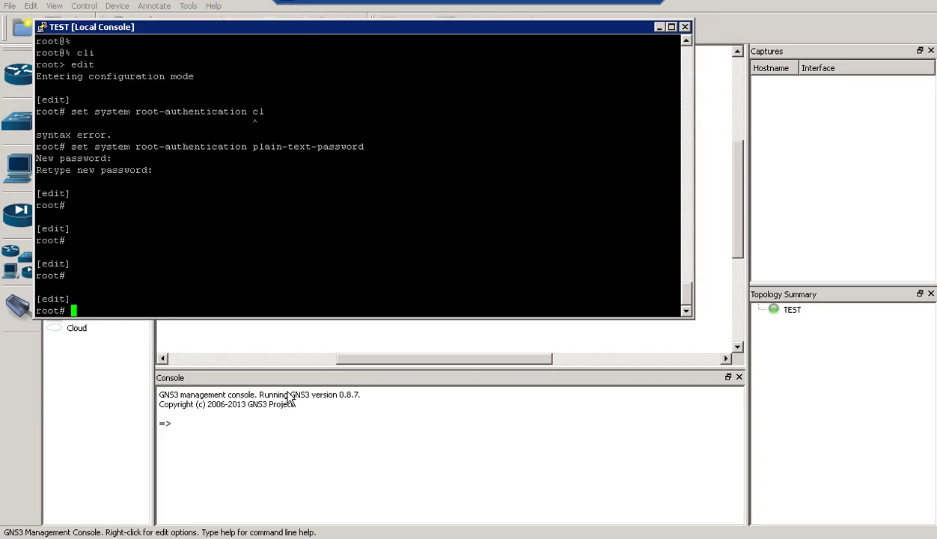
text(run show interfaces terse)
key(Return)
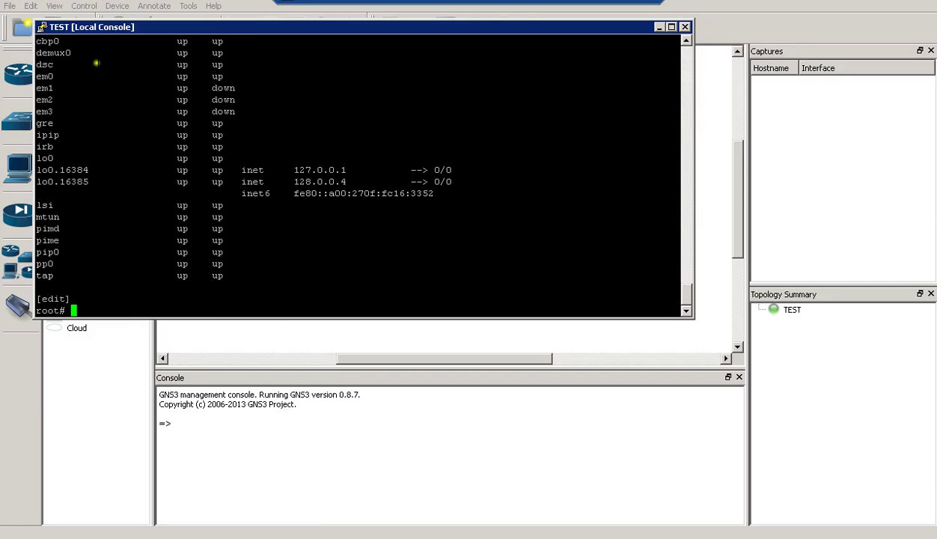
Select em0 in the interface status listing
drag(36, 76, 64, 77)
View the host LAN details: 10.10.10.233, mask 255.255.255.0, gateway 10.10.10.1
click(933, 536)
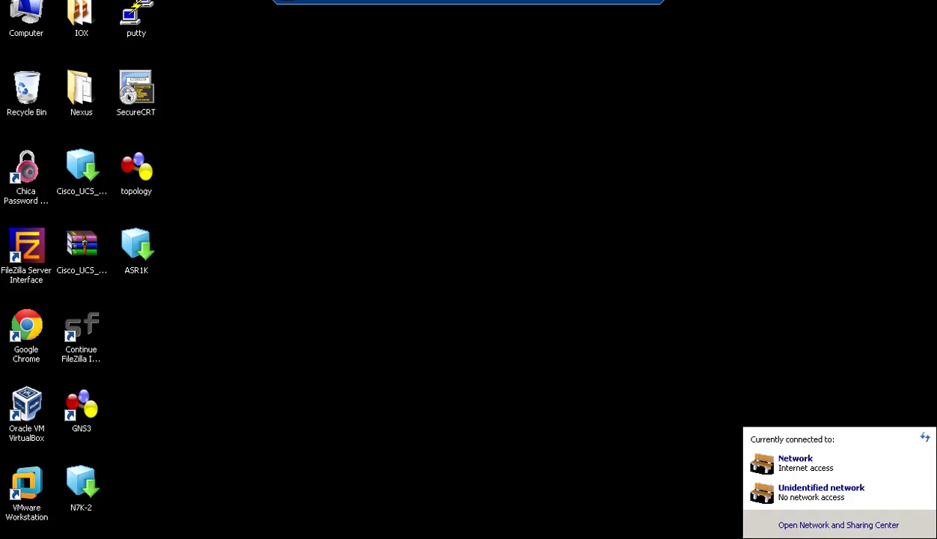
click(838, 524)
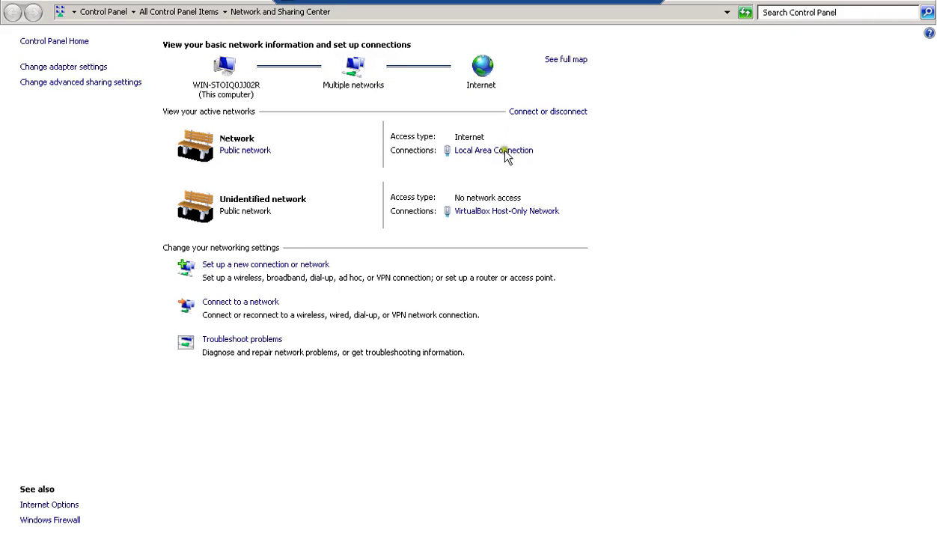
click(503, 150)
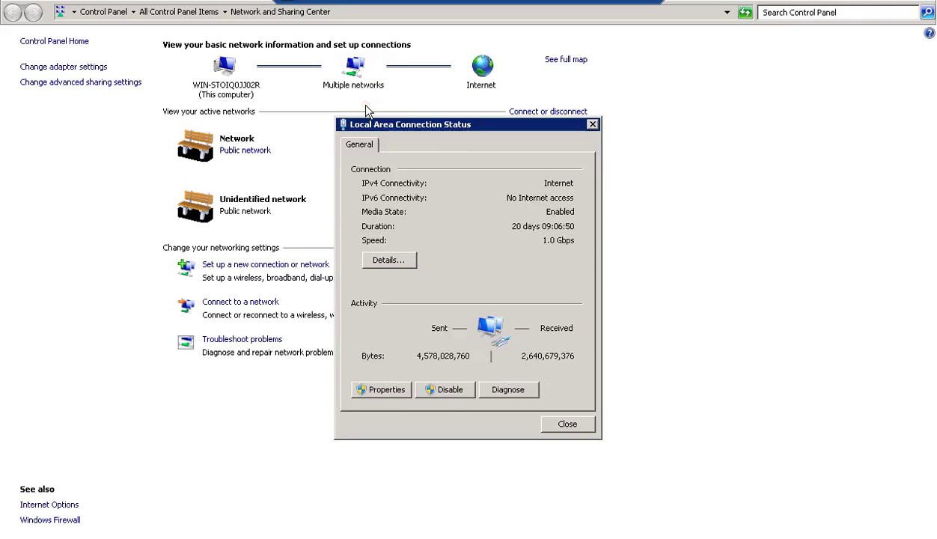
click(384, 261)
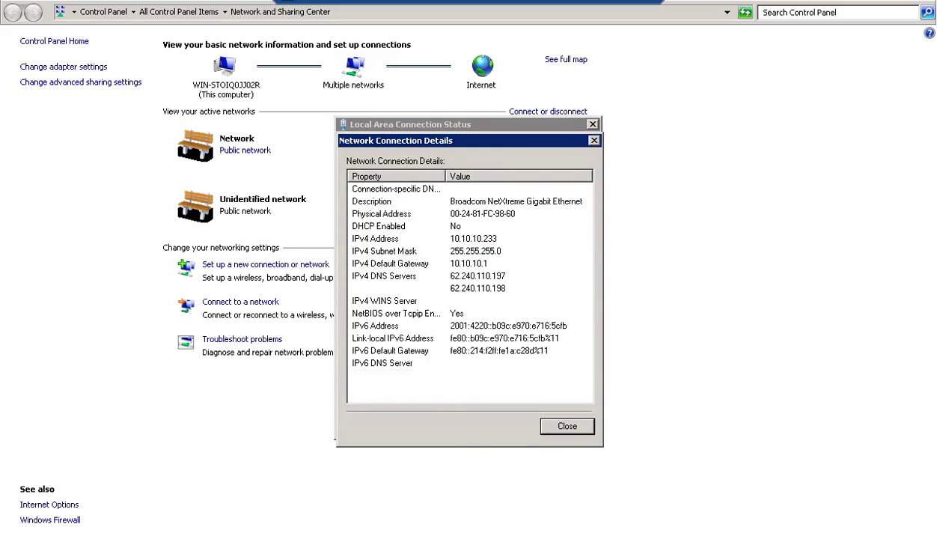
key(alt+Tab)
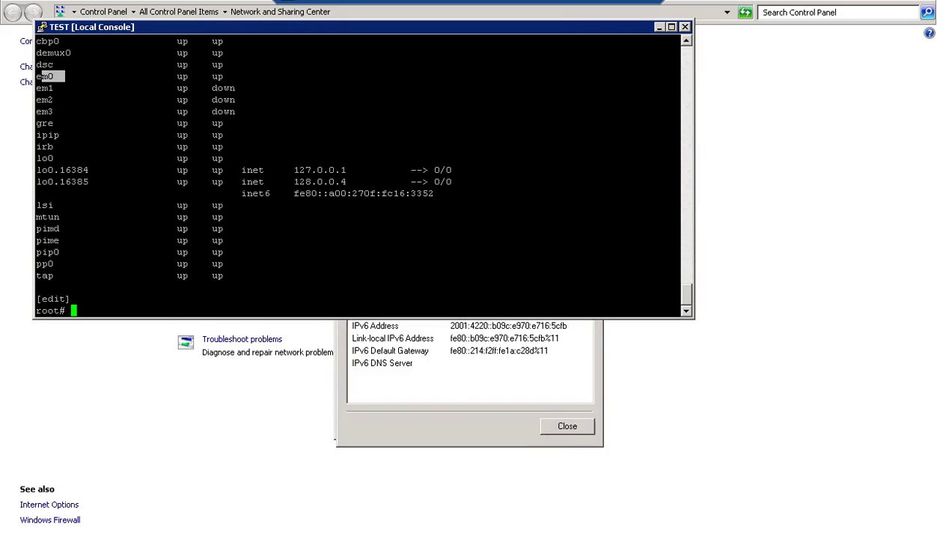
Assign 10.10.10.234/24 to em0 unit 0 and commit the configuration
text(set interfaces em)
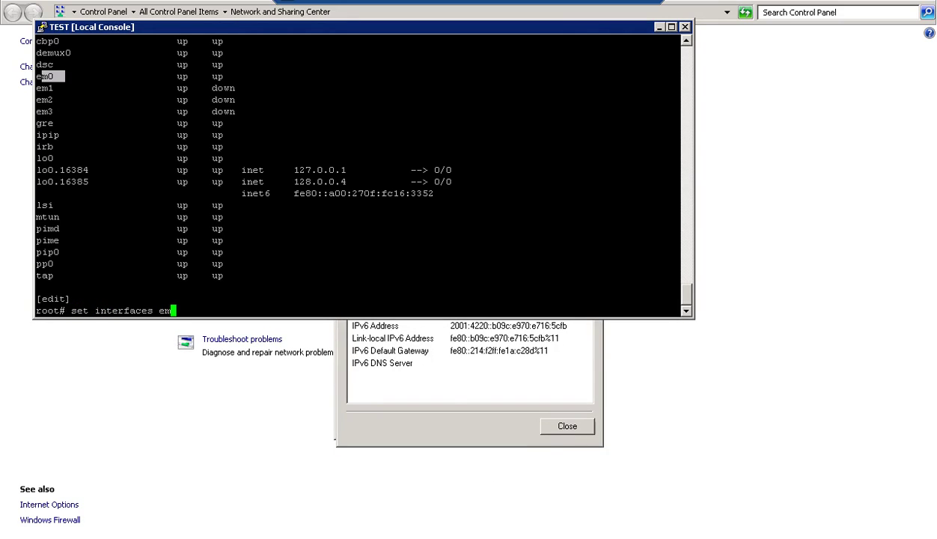
text(0 unit 0 family inet)
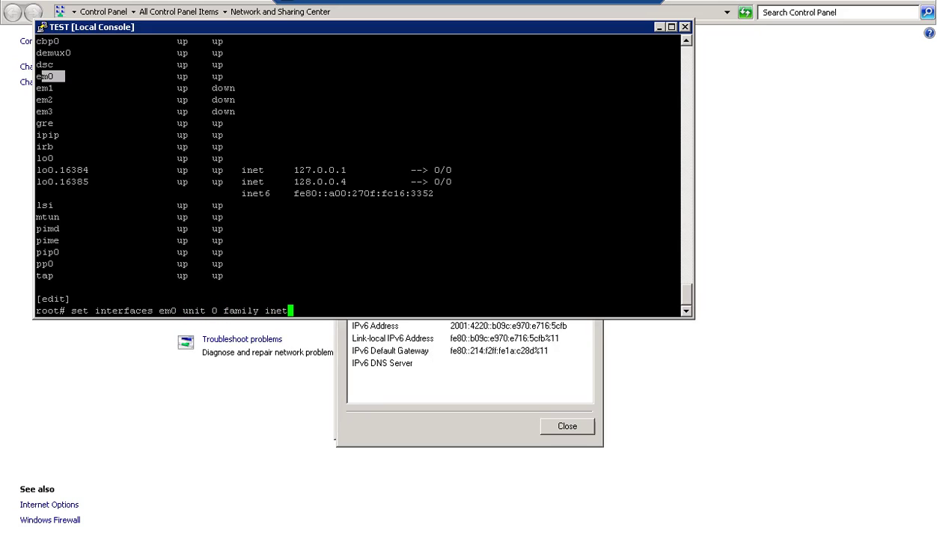
text( address 10.10.1)
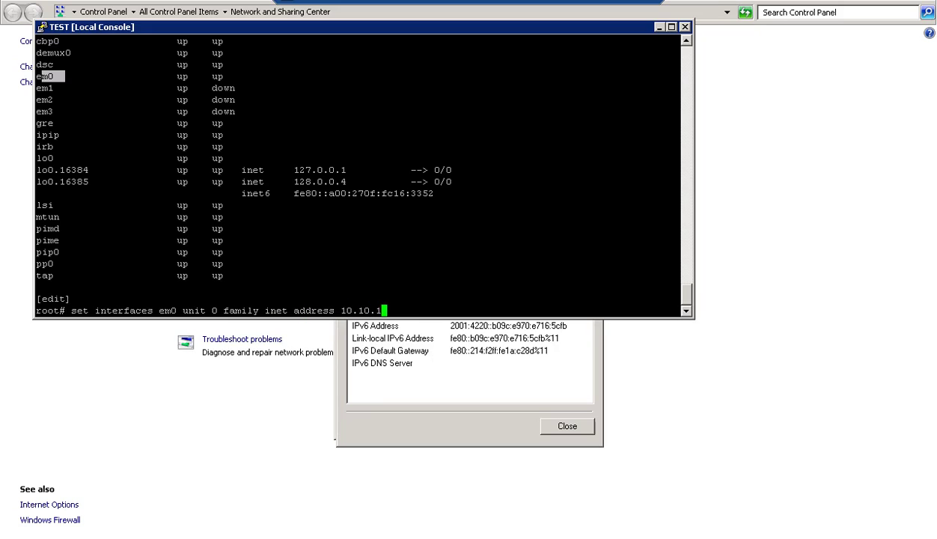
text(0.234/24)
key(Return)
text(commit)
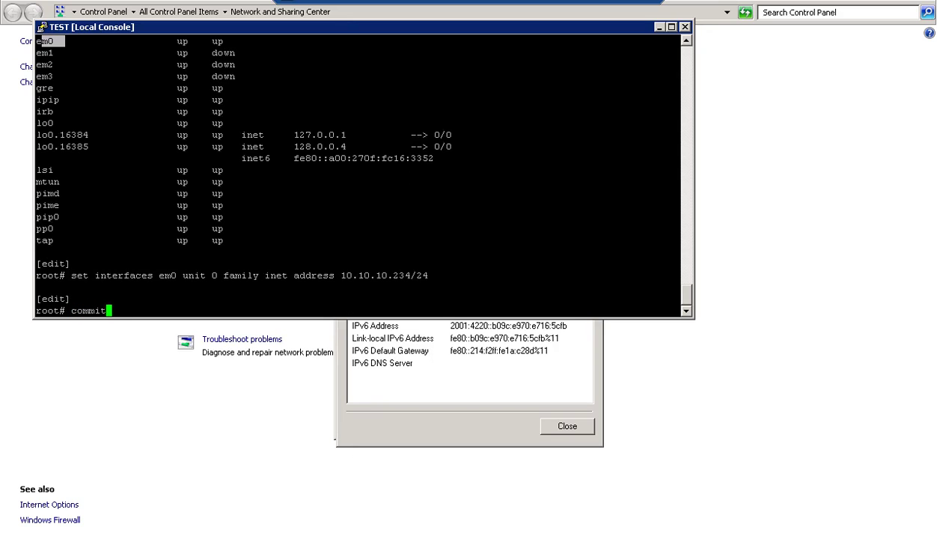
key(Return)
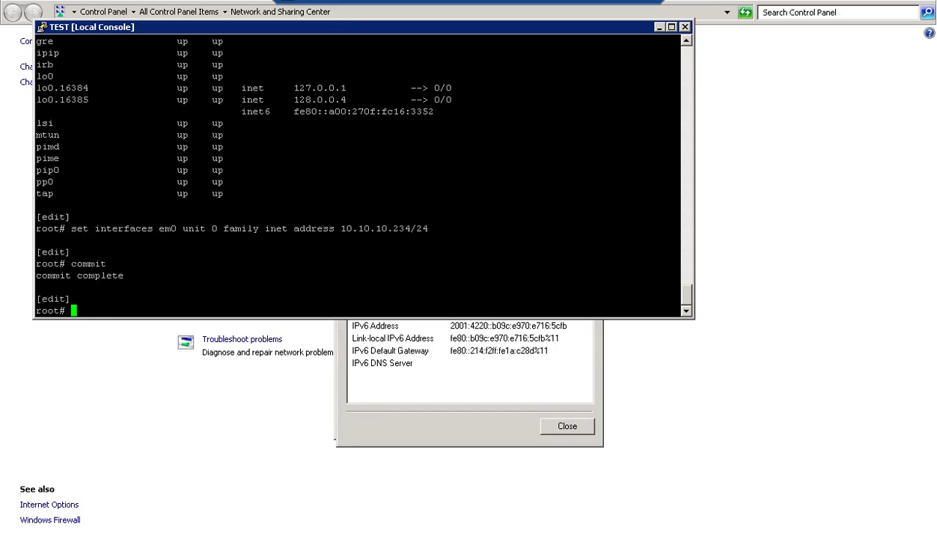
key(Return)
key(Return)
key(Return)
key(Return)
Ping the host at 10.10.10.233 and stop it, showing 0% packet loss
text(run pi)
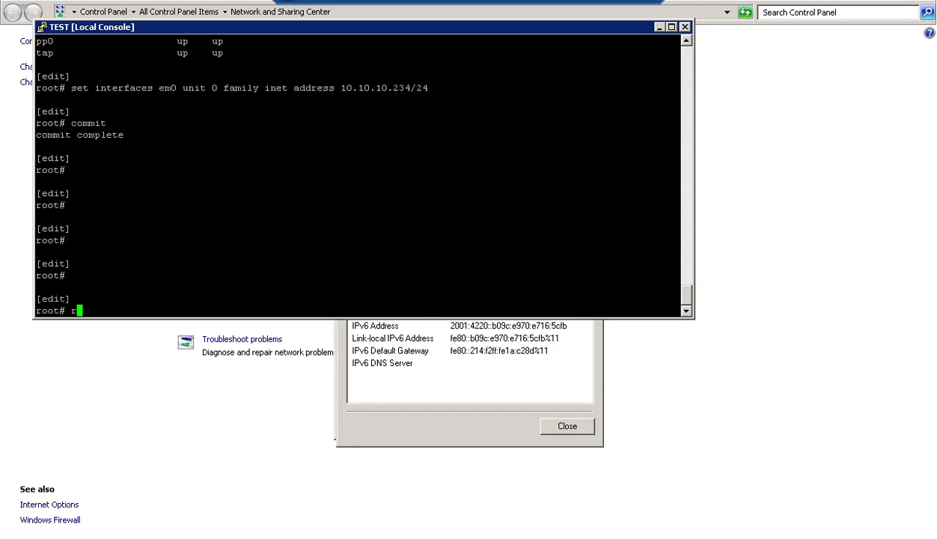
text(ng 10.10.)
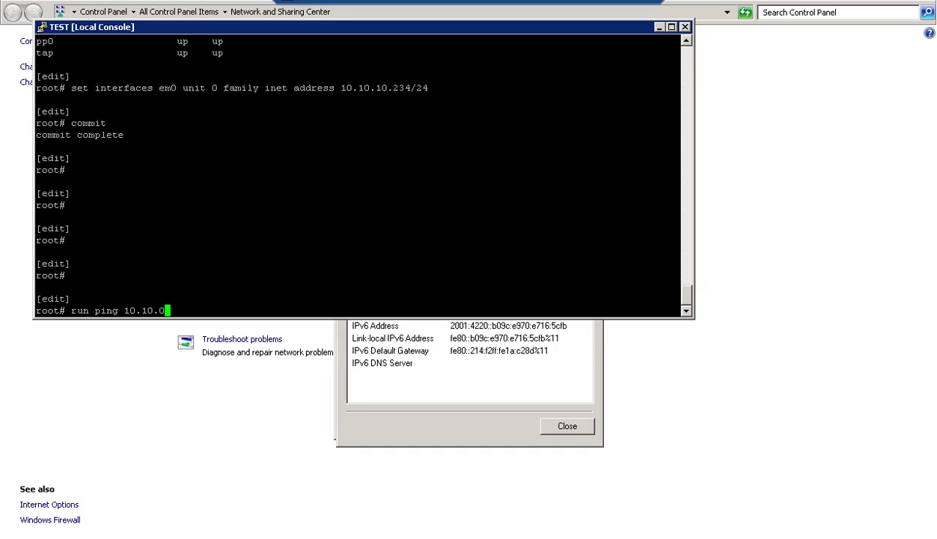
text(10.1)
key(BackSpace)
text(233)
key(Return)
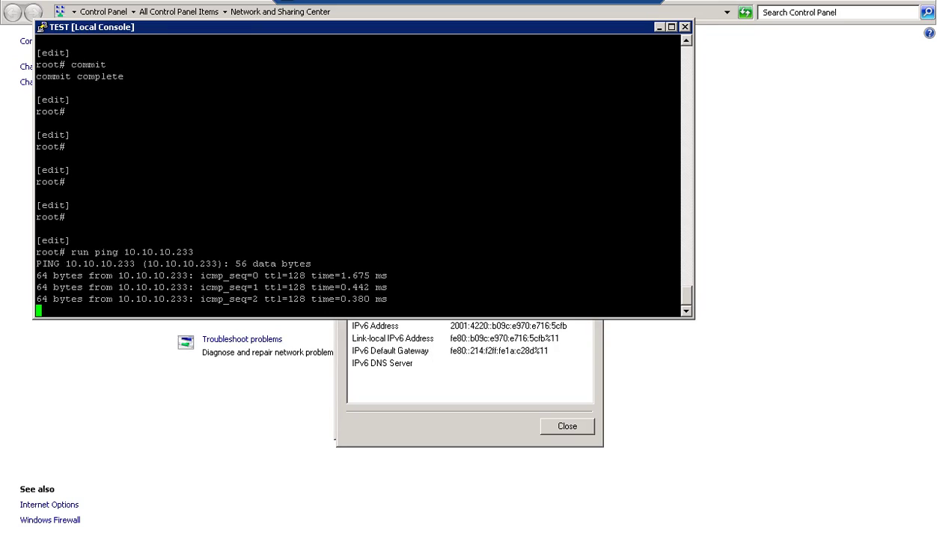
key(ctrl+c)
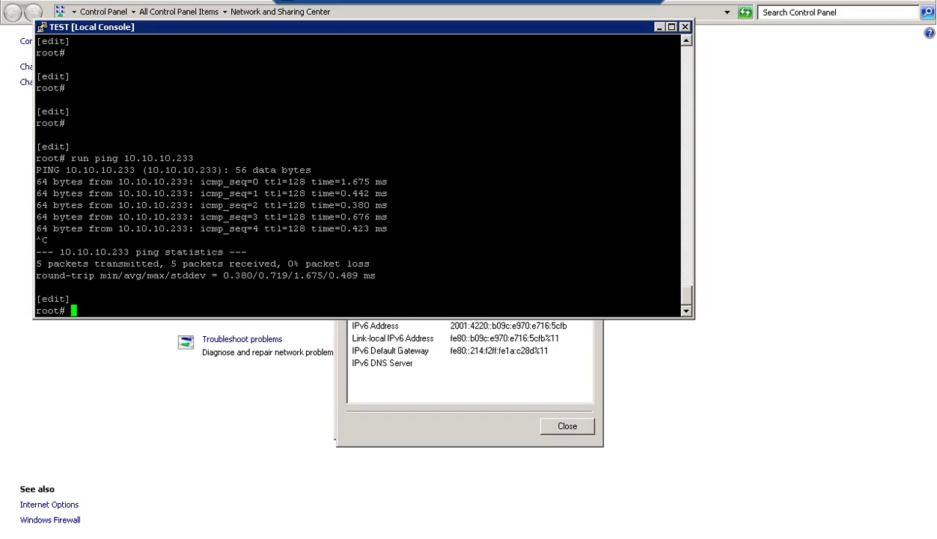
mouse_move(287, 538)
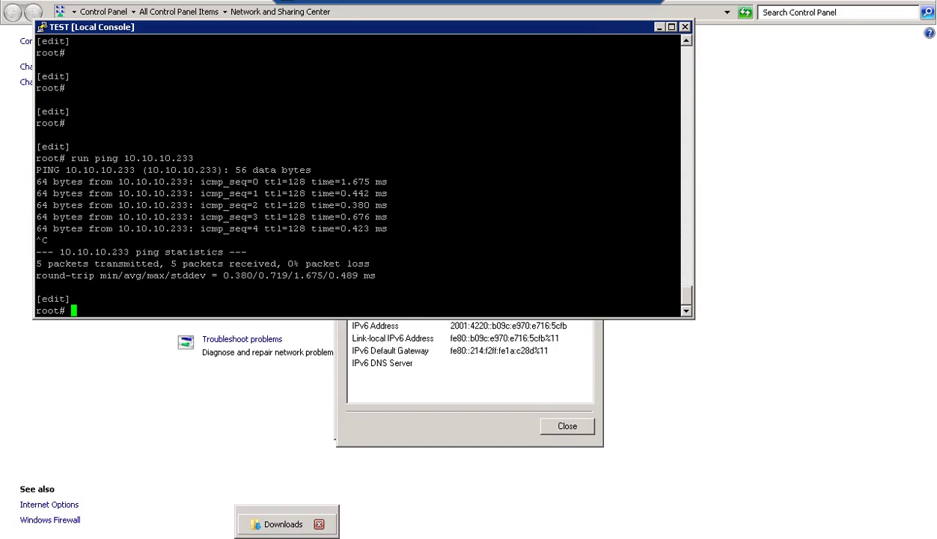
Navigate the Downloads Explorer window up to drive C: and open the FTP folder
click(286, 538)
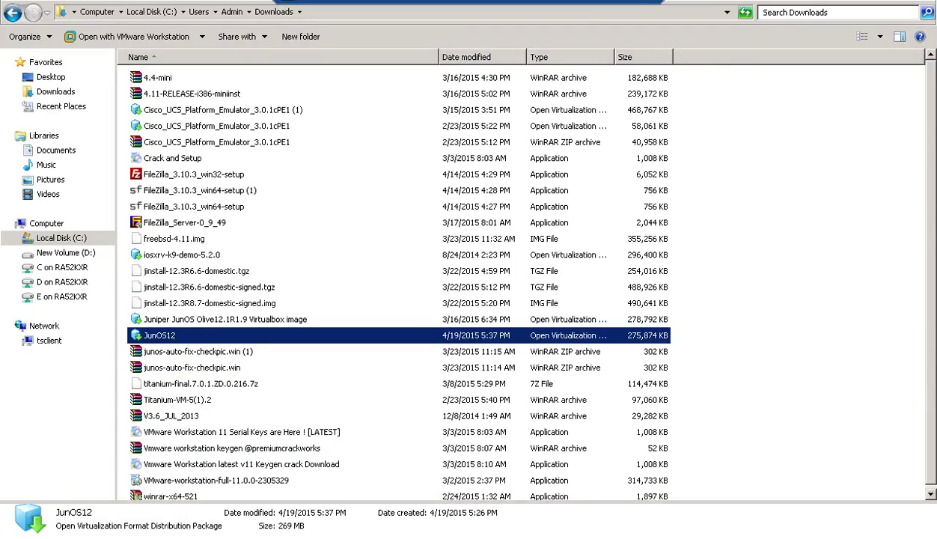
click(196, 12)
click(155, 11)
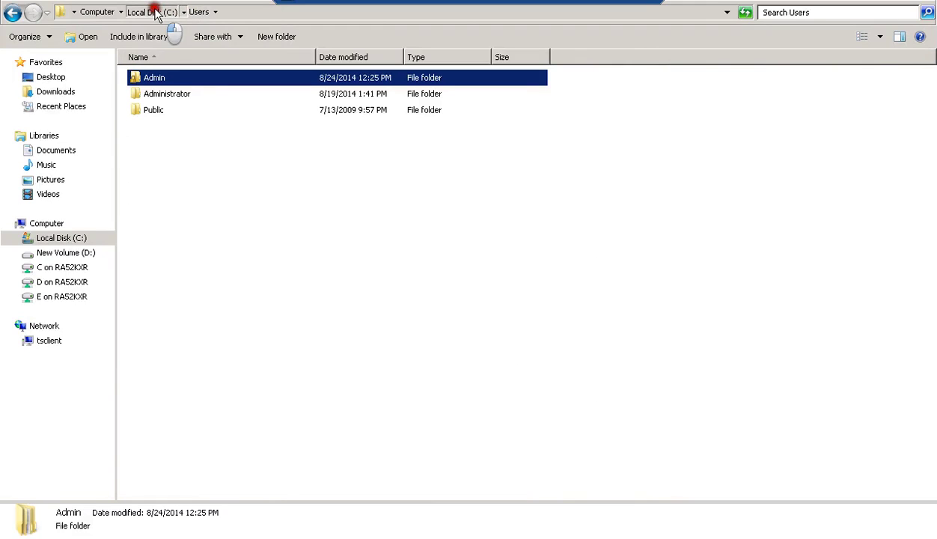
double_click(159, 176)
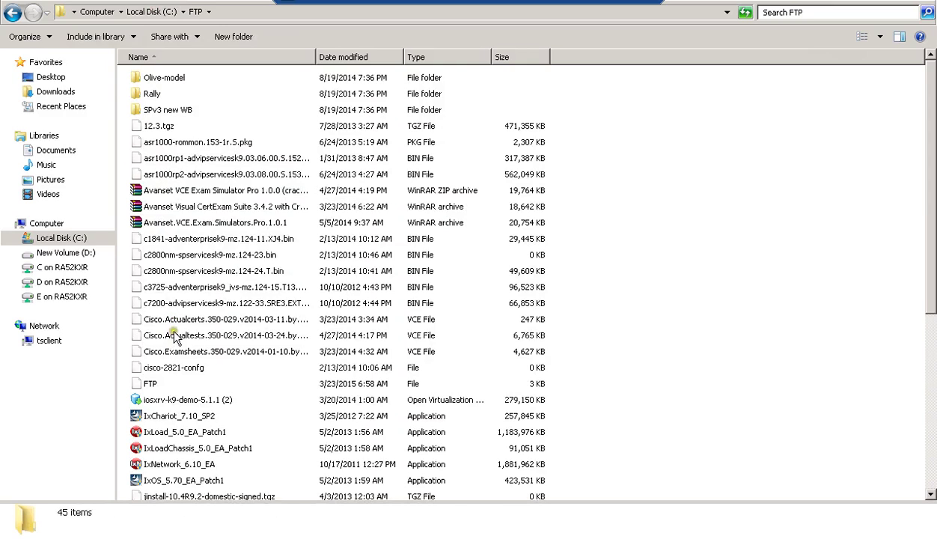
Find and select jinstall-12.3R6.6-domestic-signed.tgz among the jinstall files in C:\FTP
click(174, 336)
key(j)
key(Down)
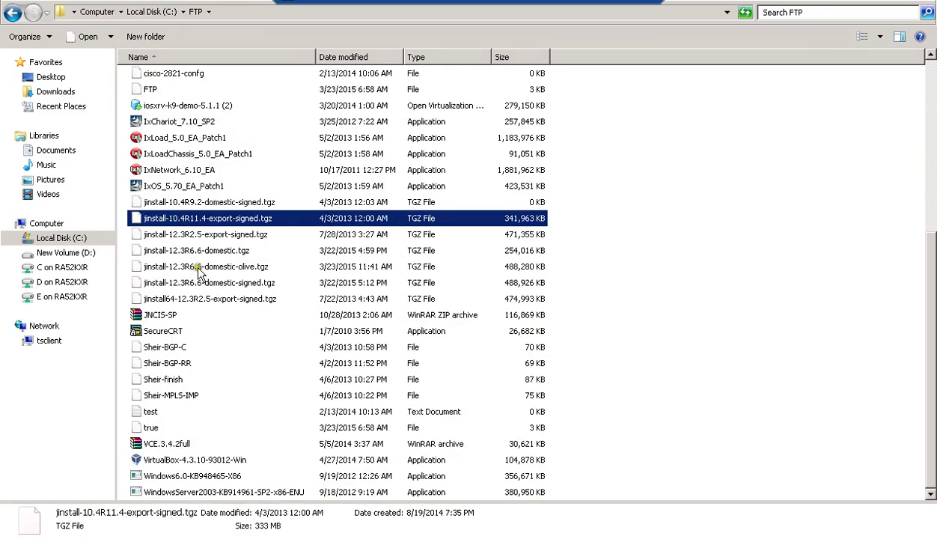
click(199, 270)
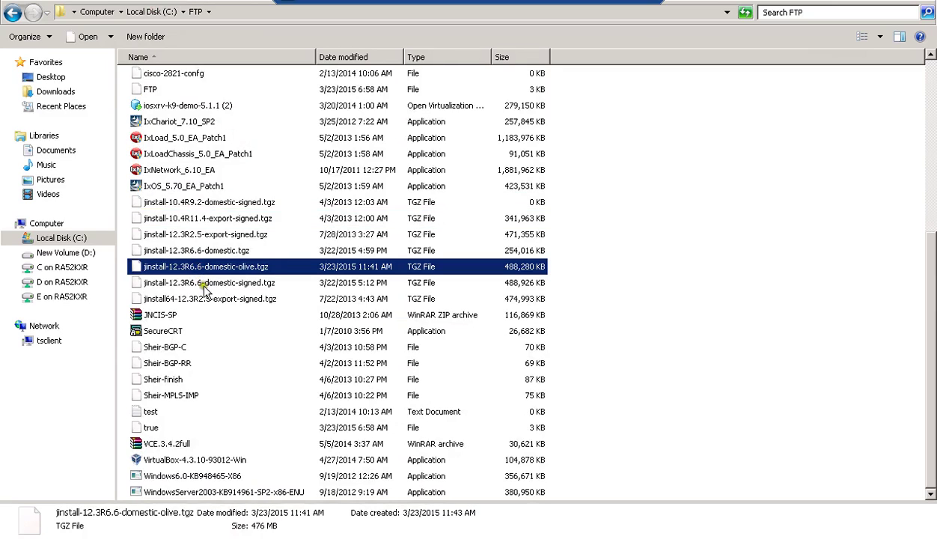
click(201, 283)
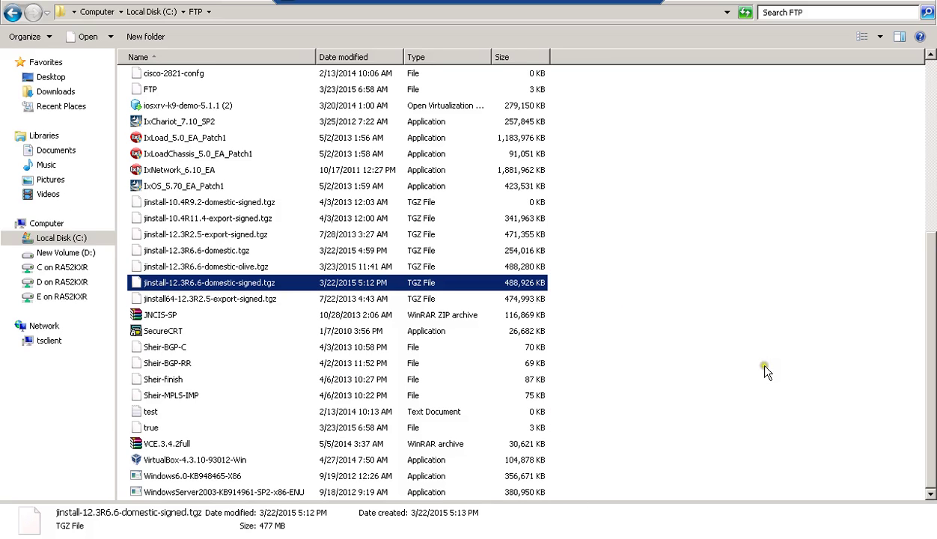
Maximize the JunOS console and leave configuration mode with exit after ftp is rejected
key(alt+Tab)
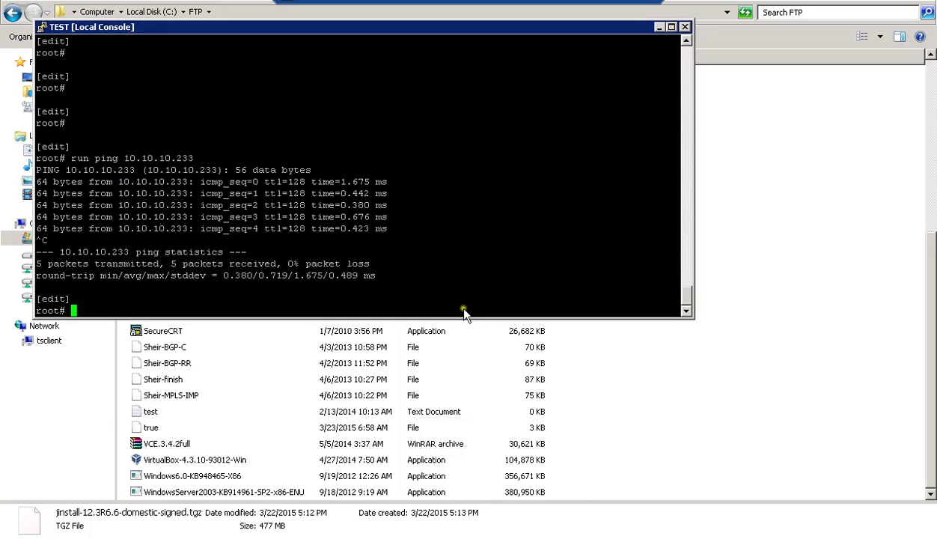
click(671, 30)
key(Return)
key(Return)
key(Return)
key(Return)
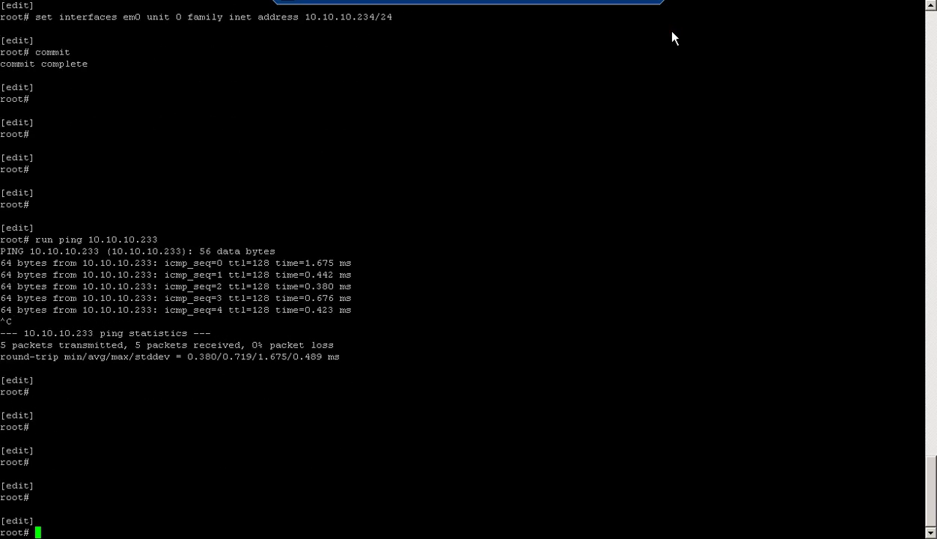
text(ftp)
key(Return)
key(BackSpace)
key(BackSpace)
key(BackSpace)
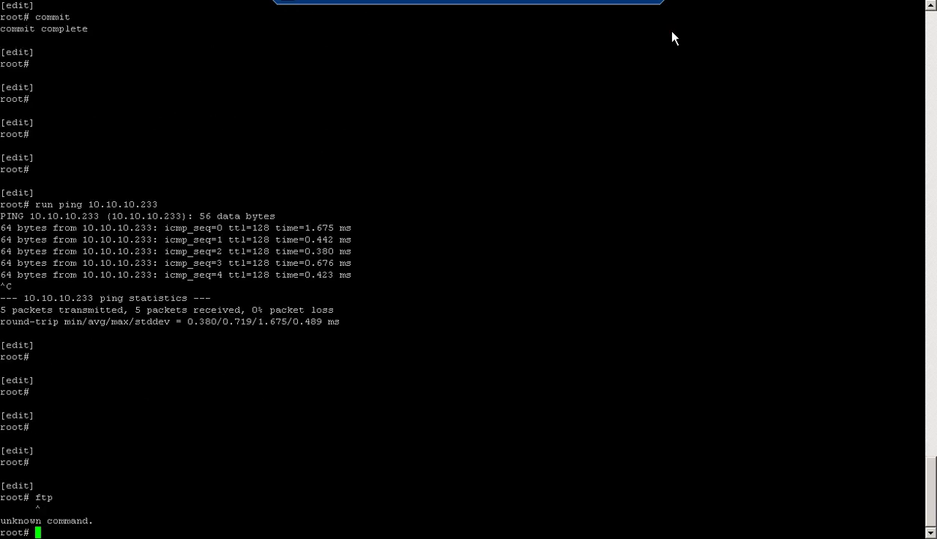
text(exit)
key(Return)
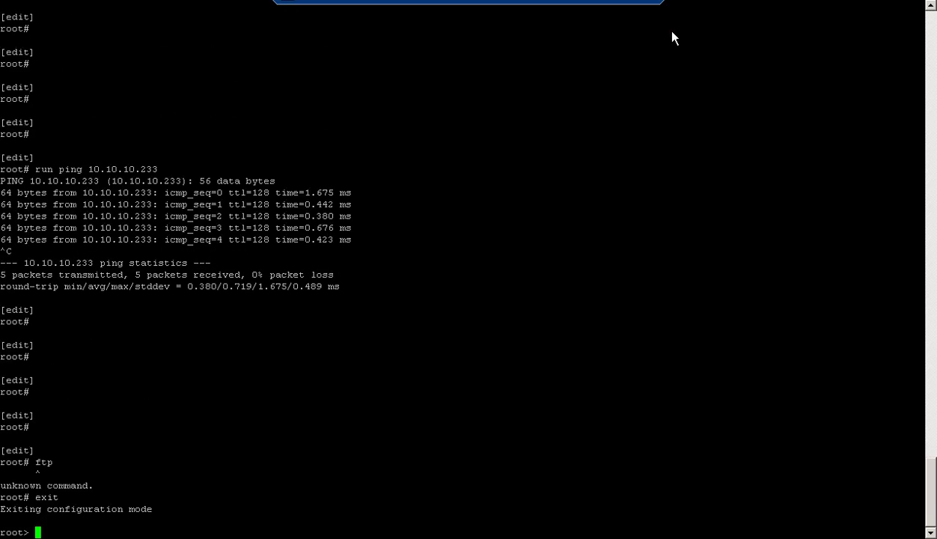
Connect by FTP to 10.10.10.233 and log in with the FTP user name and password
key(Return)
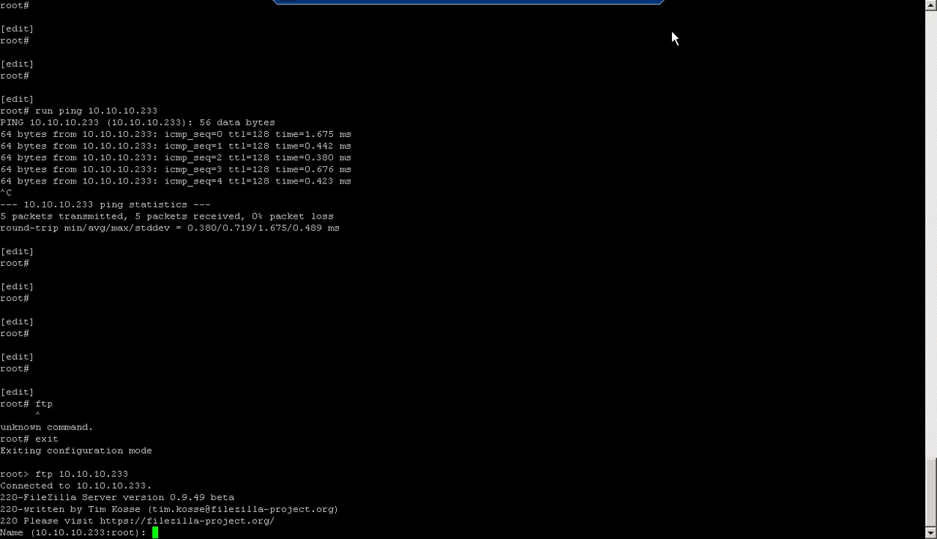
key(Return)
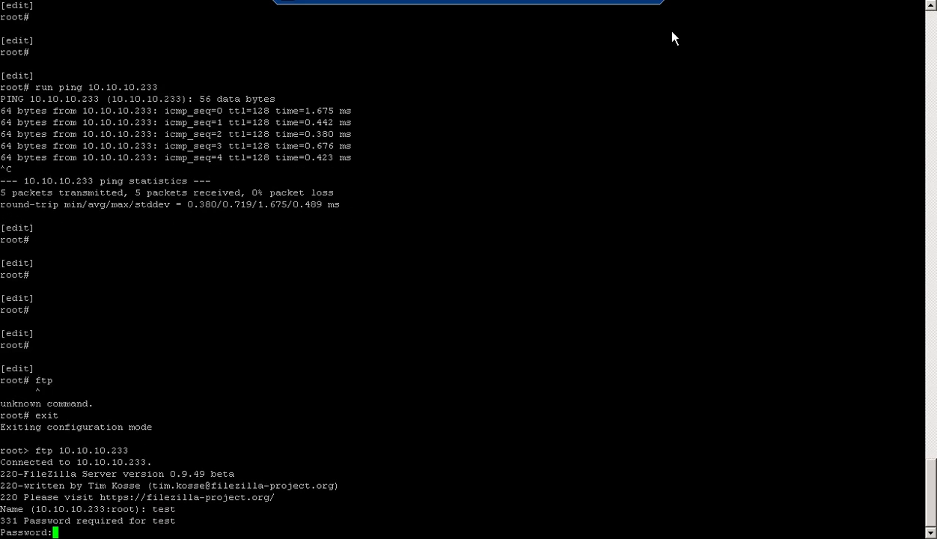
key(Return)
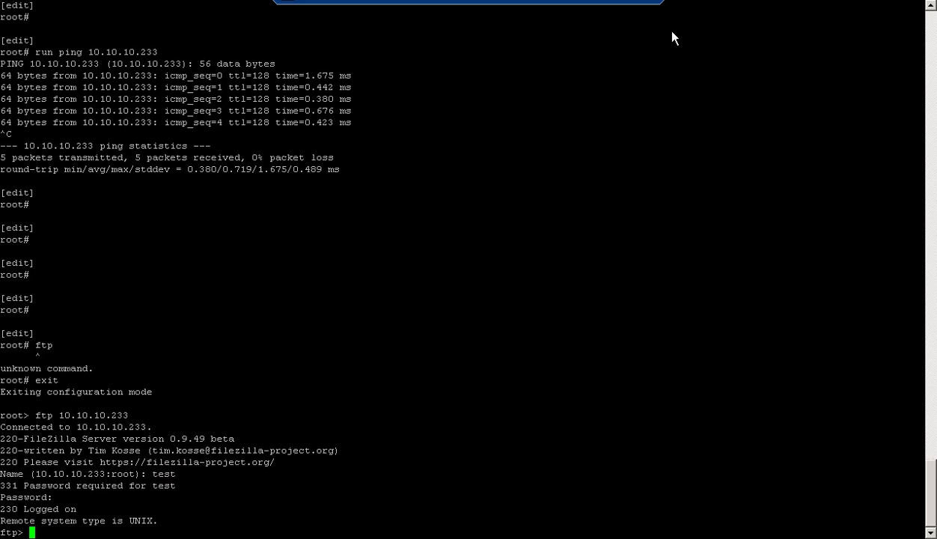
key(Return)
key(Return)
key(Return)
Switch to binary mode and download jinstall-12.3R6.6-domestic-signed.tgz
text(binary)
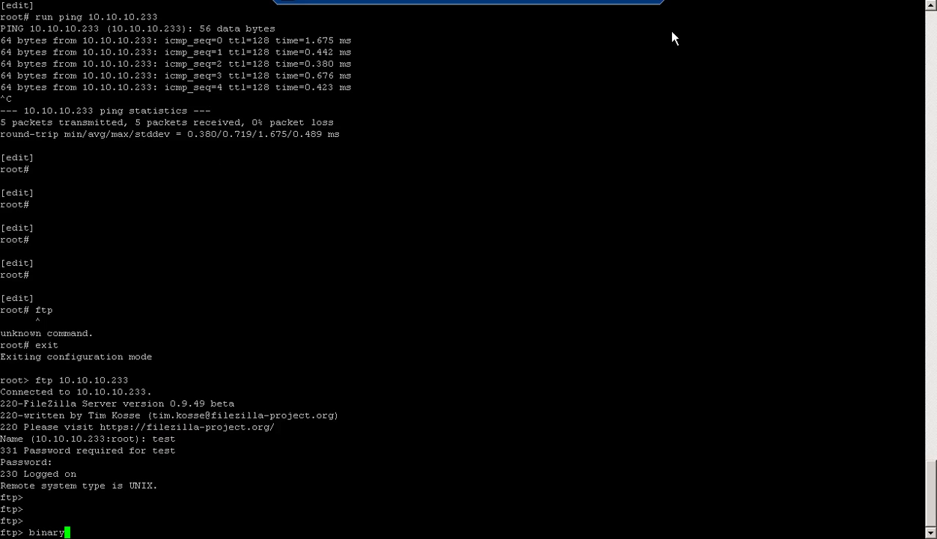
key(Return)
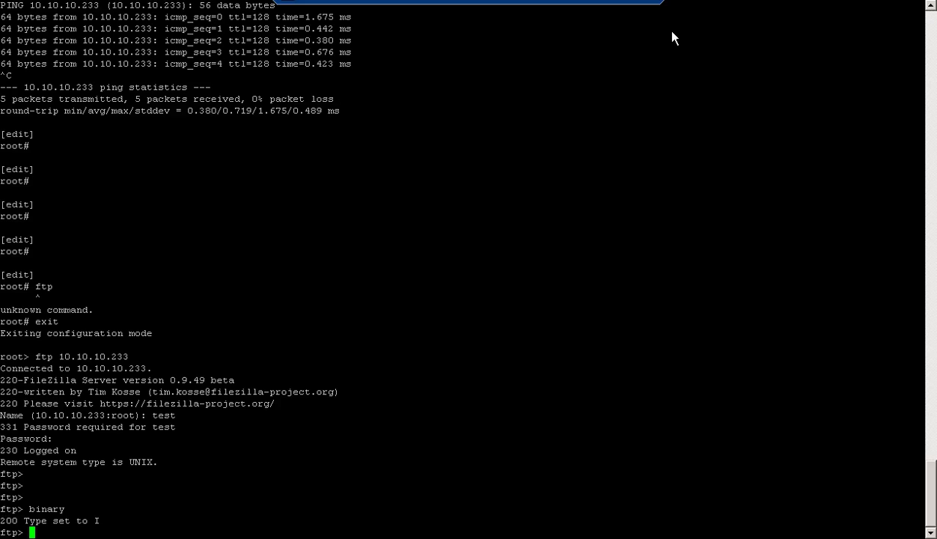
key(Return)
key(Return)
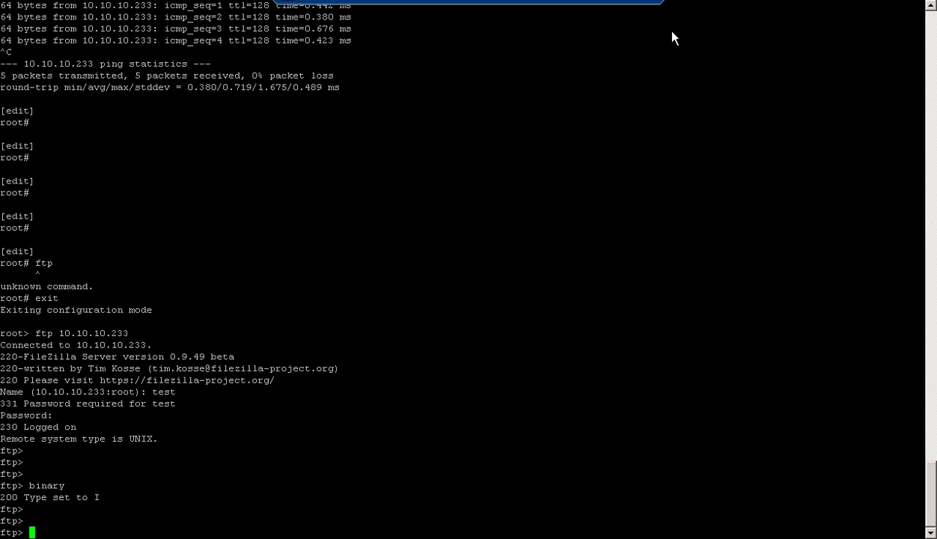
text(get jinstall-1)
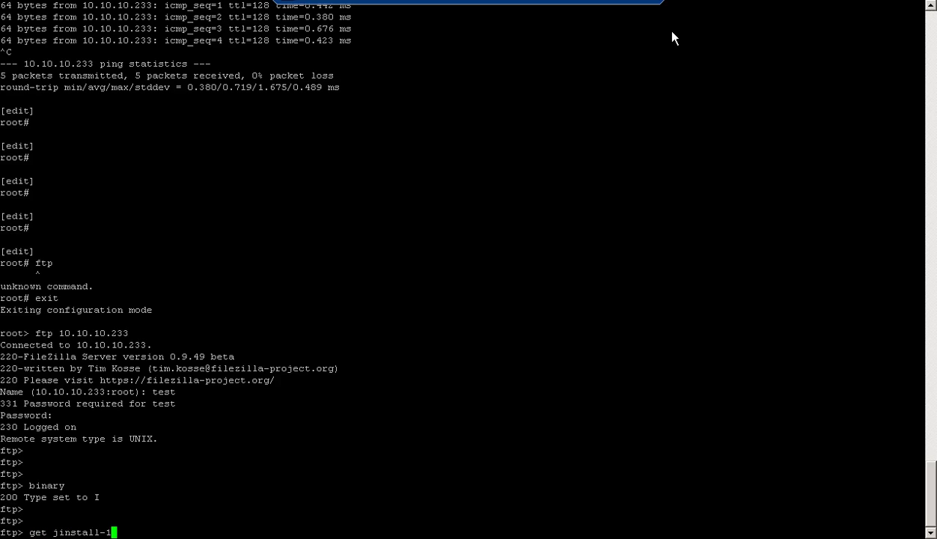
text(2.3R6.6-domestic)
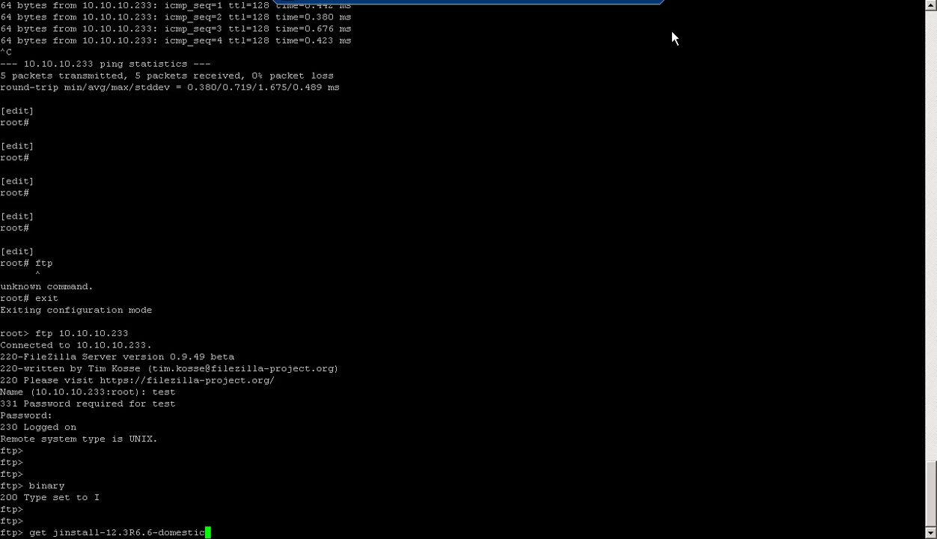
text(-signed.tgz)
key(Return)
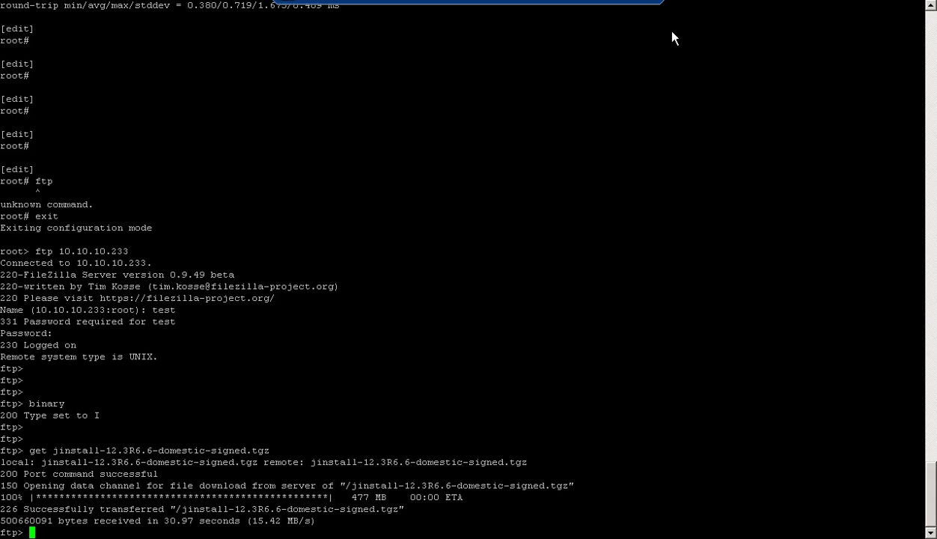
Close the FTP session with exit after the download finishes
key(Return)
key(Return)
key(Return)
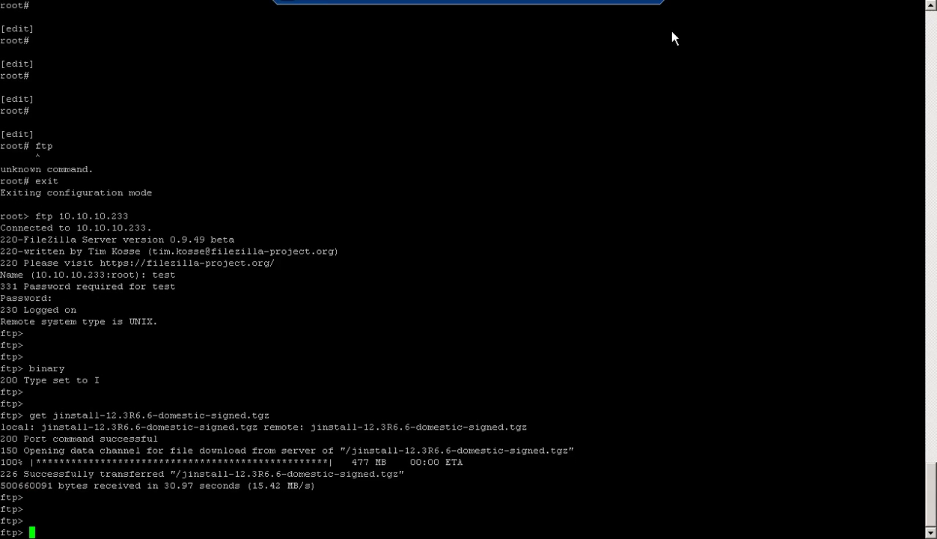
text(exit)
key(Return)
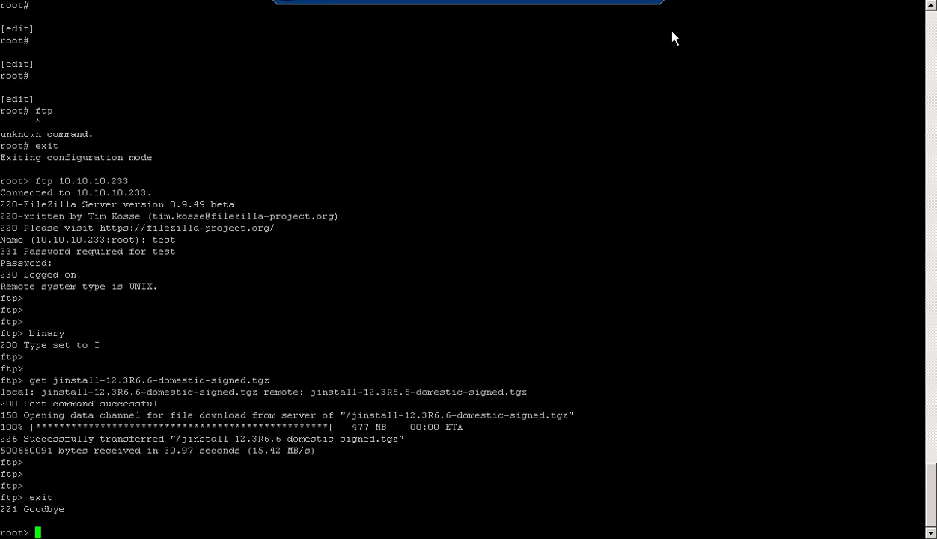
Run request system software add jinstall-12.3R6.6-domestic-signed.tgz unlink to start the install
text(re)
key(space)
text(quest )
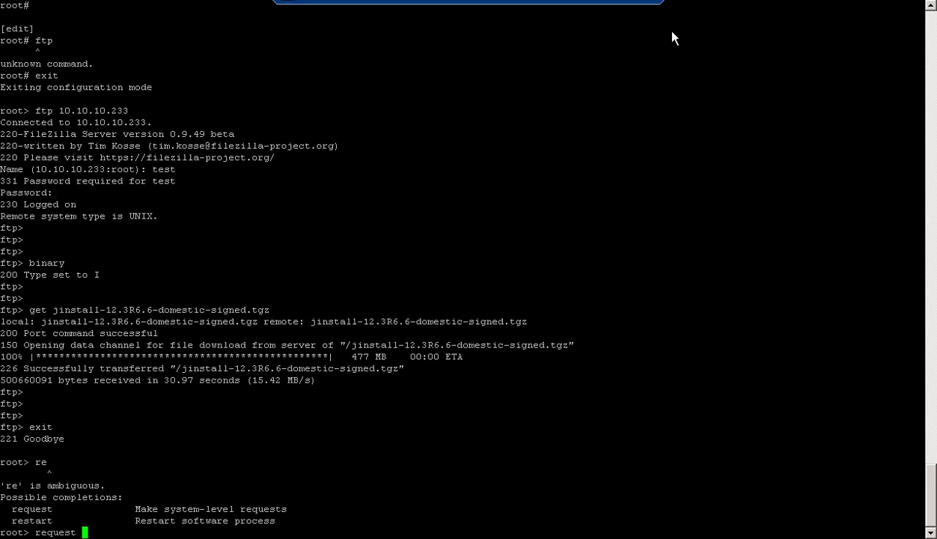
text(system software a)
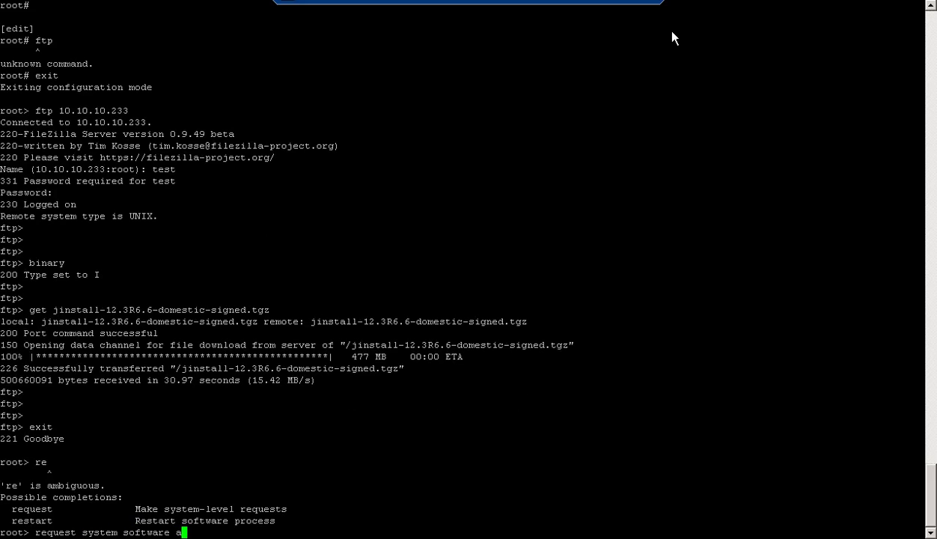
text(dd jinstall-12.3R6.6-domestic-signed.tgz )
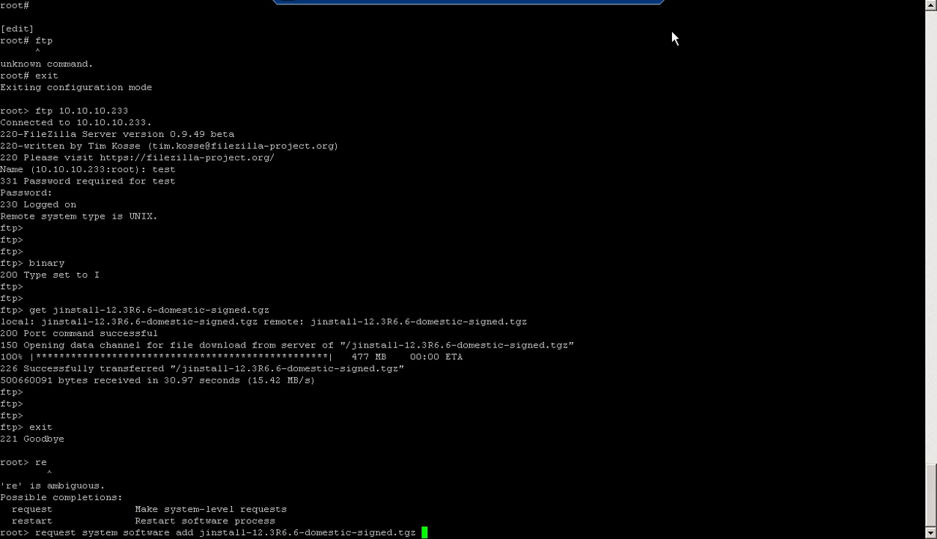
text(?)
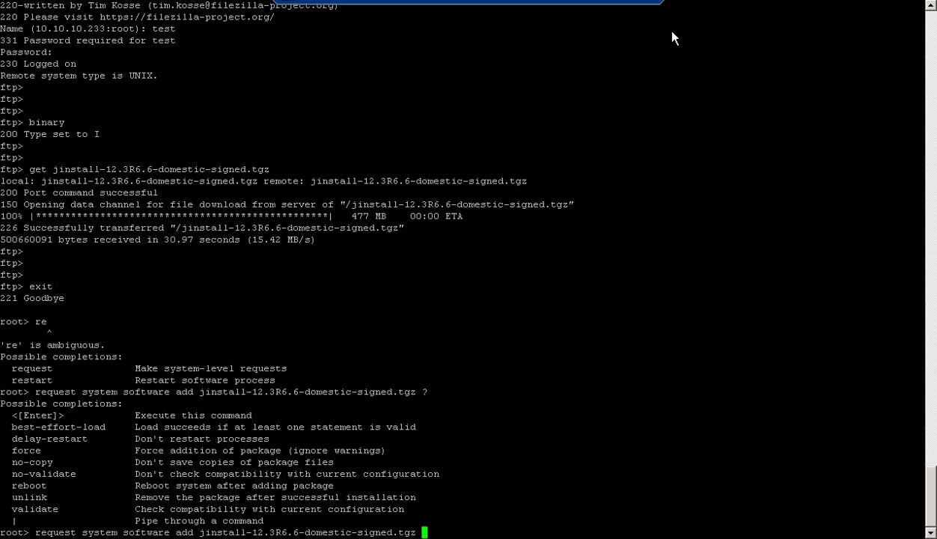
text(uni)
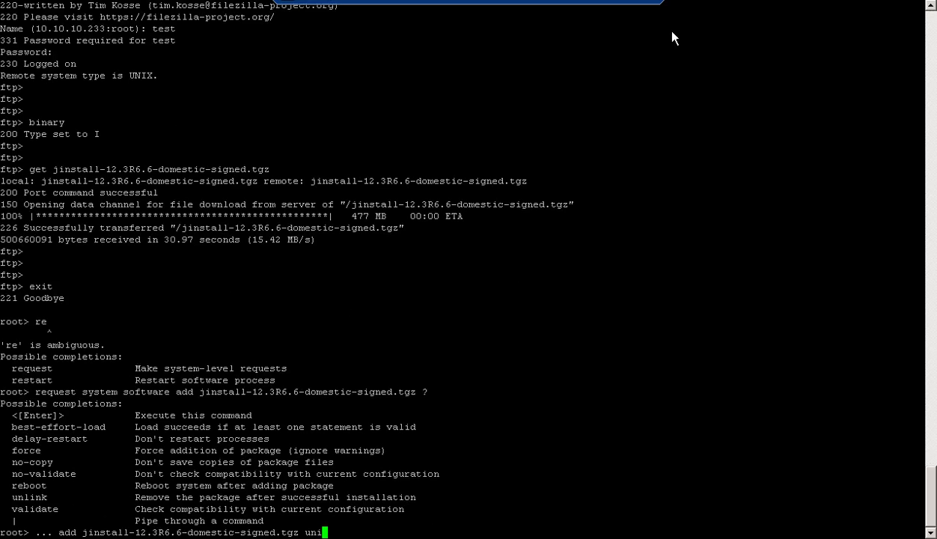
key(Return)
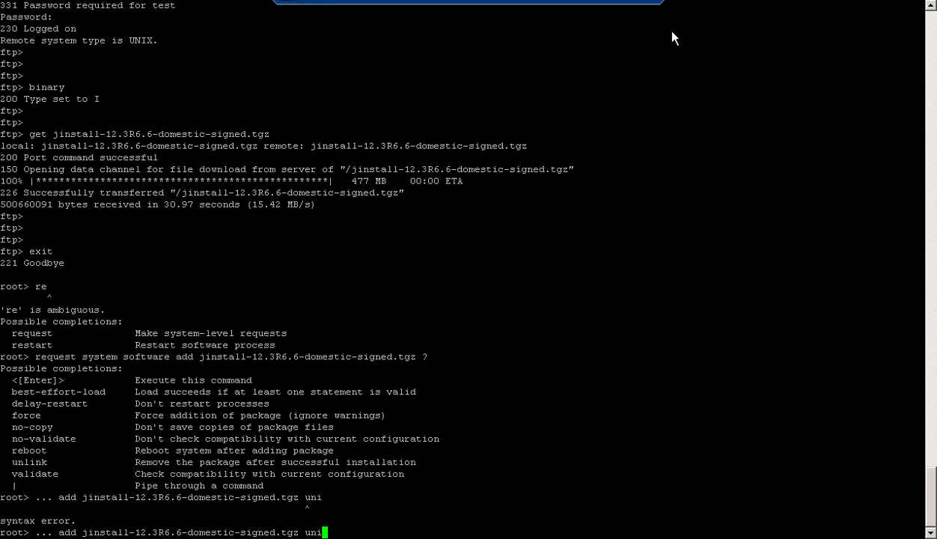
key(BackSpace)
key(BackSpace)
text(nlink)
key(Return)
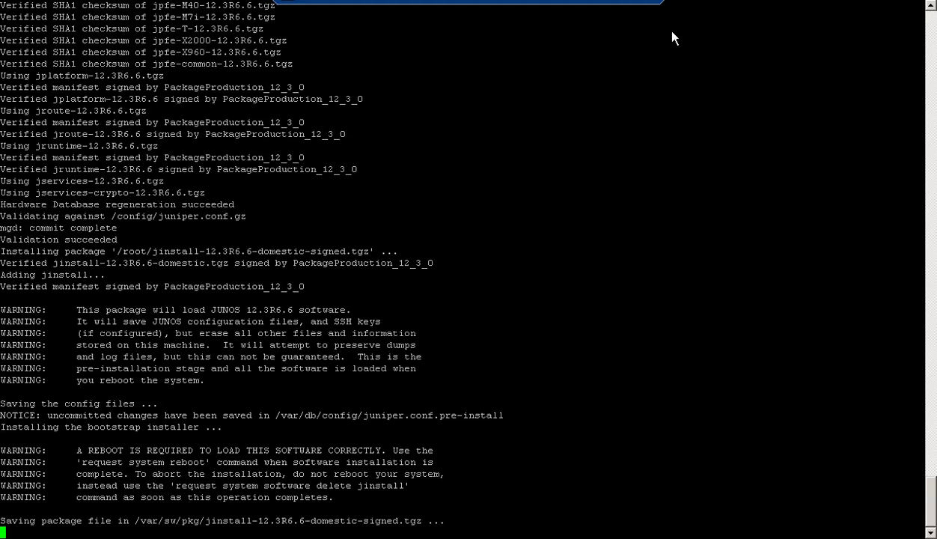
Wait for the jinstall 12.3R6.6 install to finish, then get a fresh root> prompt
key(Return)
key(Return)
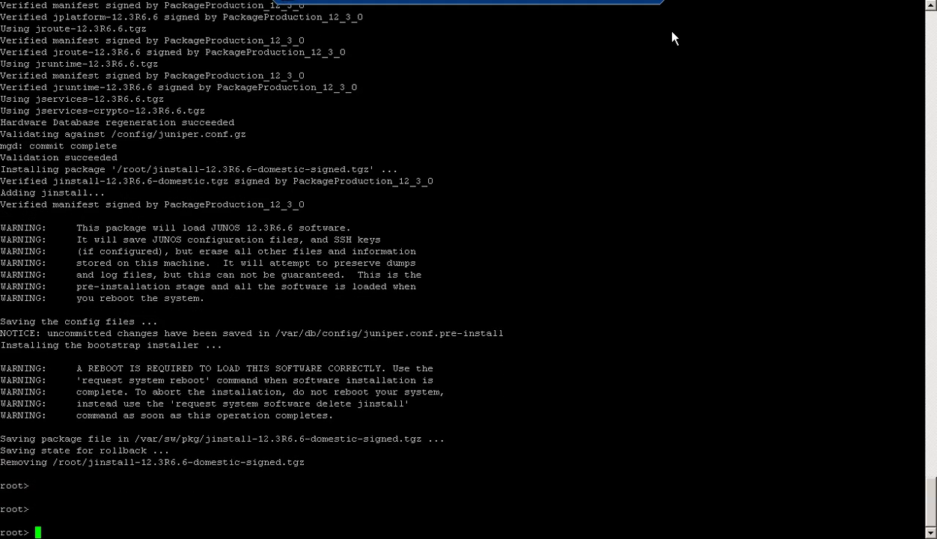
Run request system reboot and confirm with yes to reboot the router
text(request system )
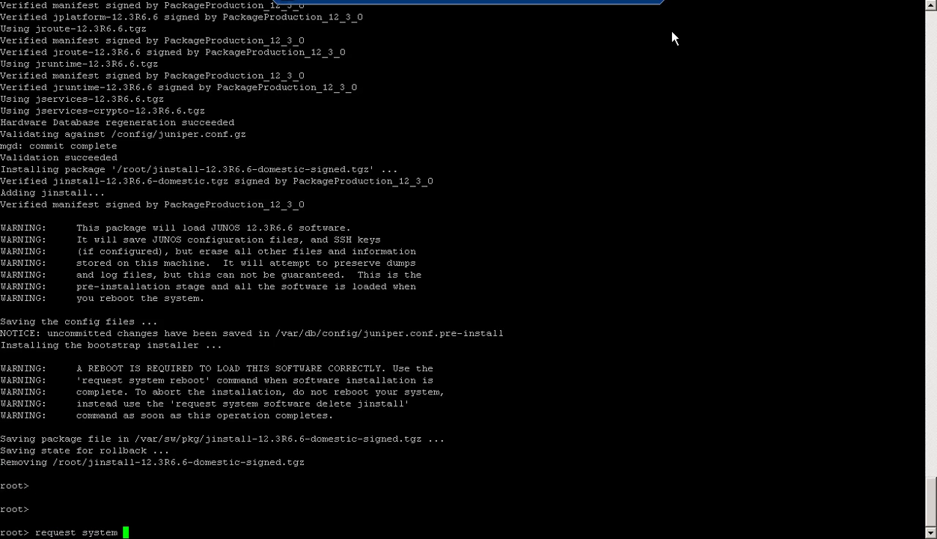
text(reboot)
key(Return)
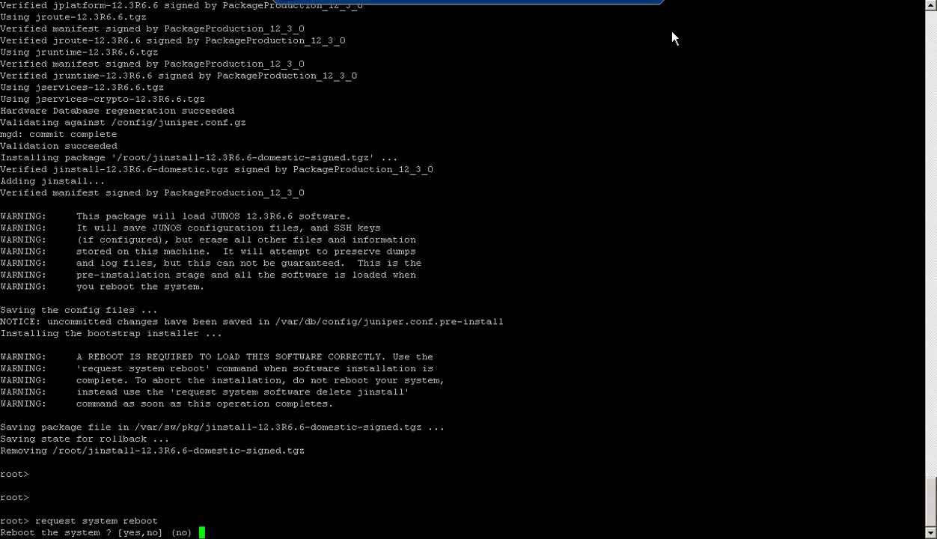
text(yes)
key(Return)
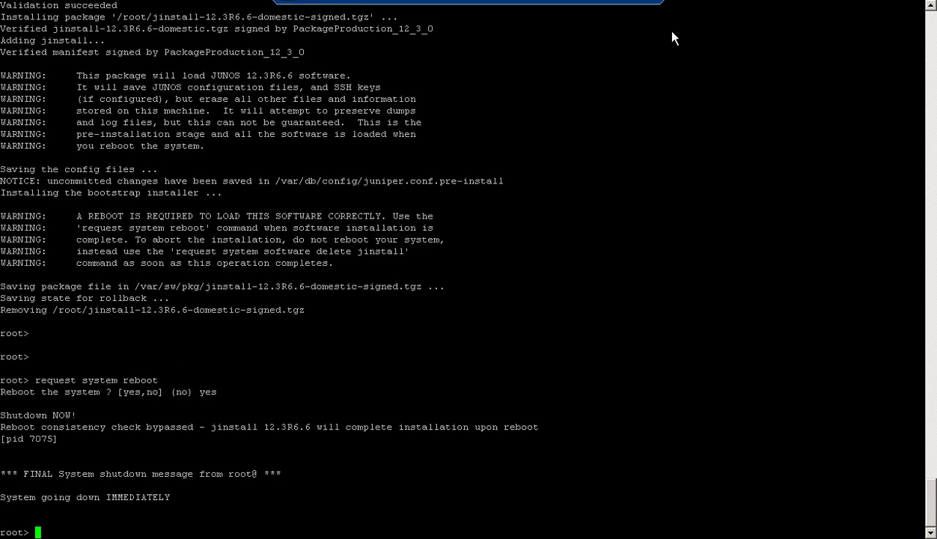
key(Return)
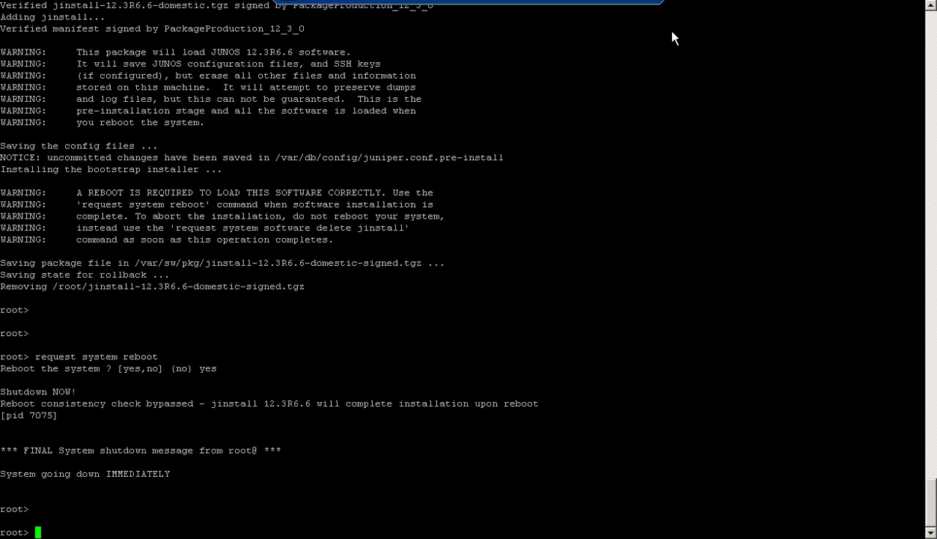
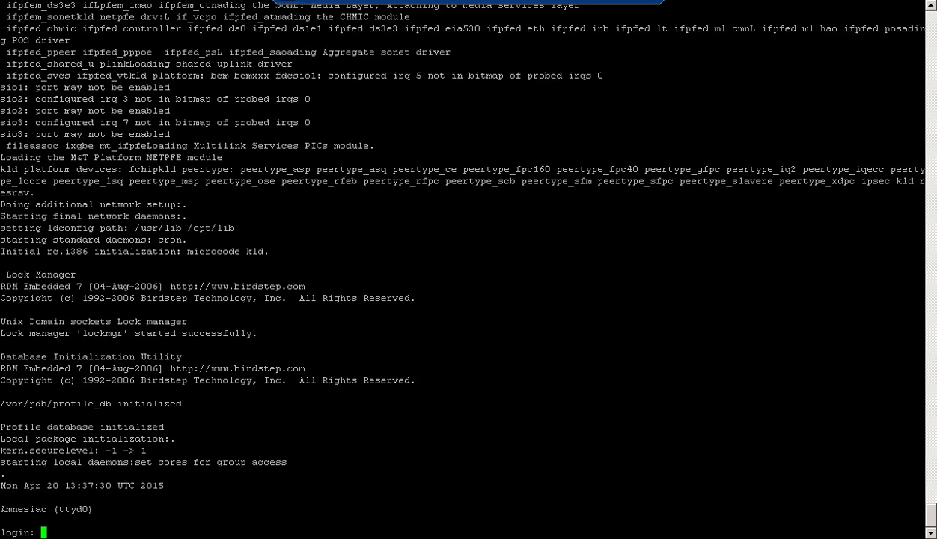
Log in to the router console as root and start the Junos CLI
key(Return)
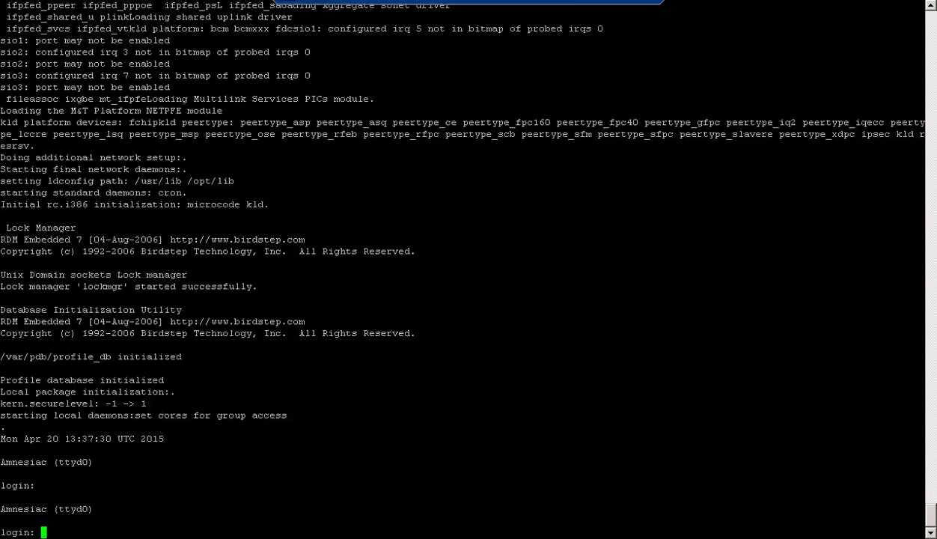
text(root)
key(Return)
key(Return)
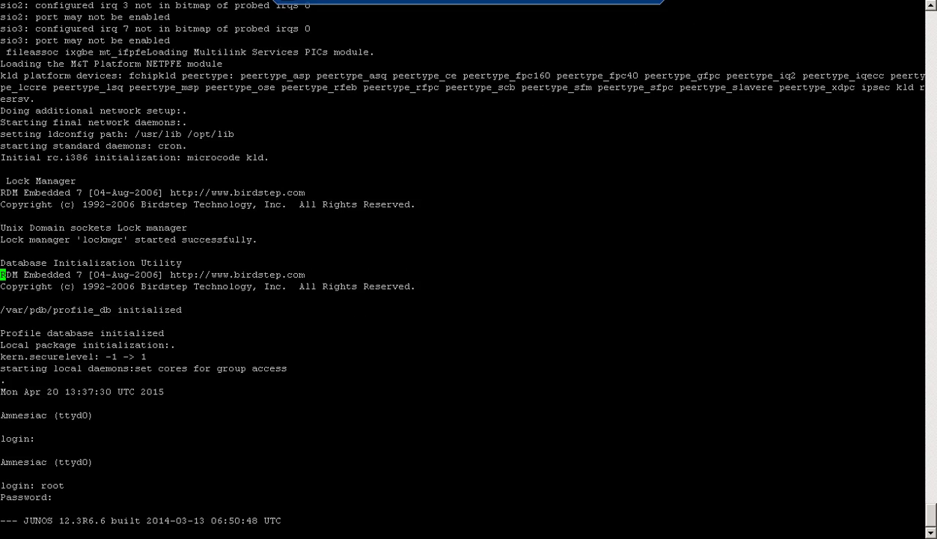
key(Return)
key(Return)
key(Return)
key(Return)
key(Return)
key(Return)
key(Return)
key(Return)
key(Return)
key(Return)
key(Return)
key(Return)
key(Return)
key(Return)
key(Return)
key(Return)
key(Return)
key(Return)
key(Return)
key(Return)
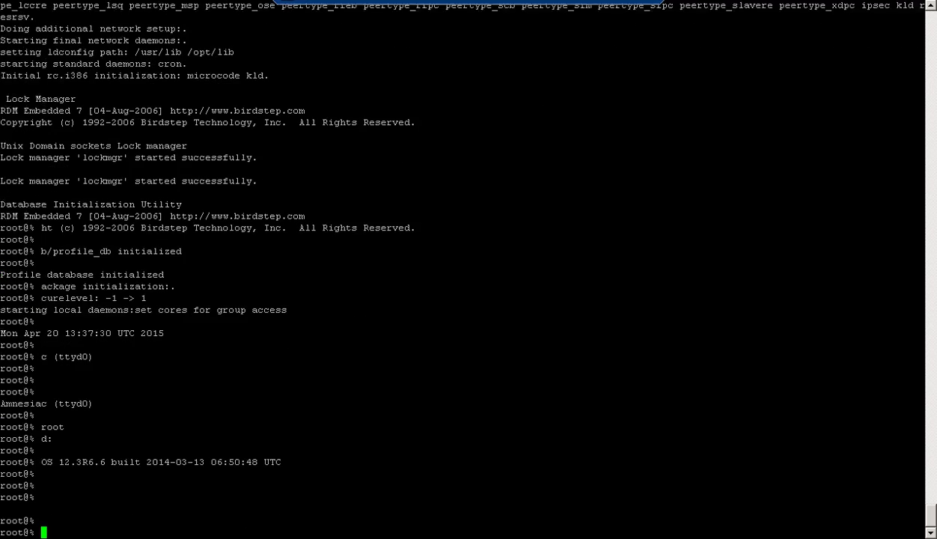
text(cli)
key(Return)
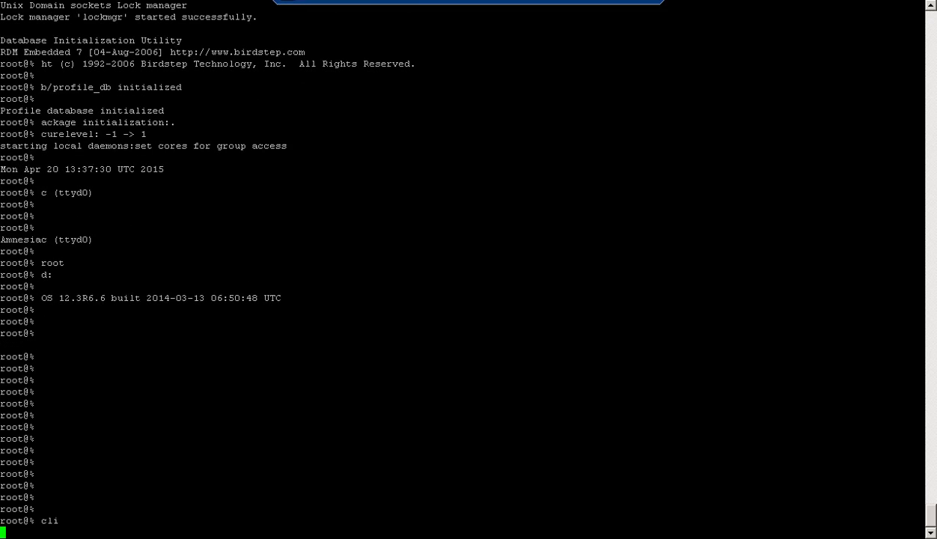
Enter configuration mode and run 'run show version', confirming model olive on Junos 12.3R6.6
key(Return)
key(Return)
text(edit)
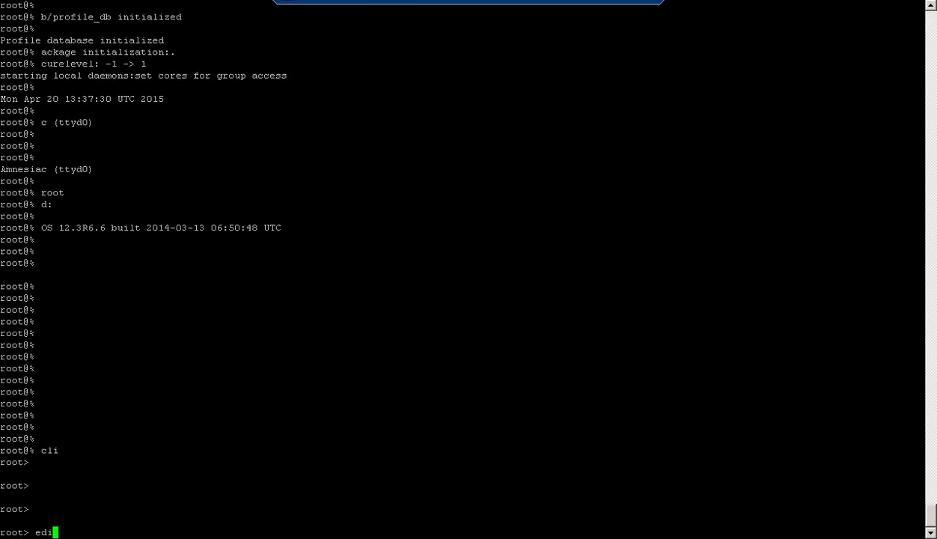
key(Return)
text(run show version)
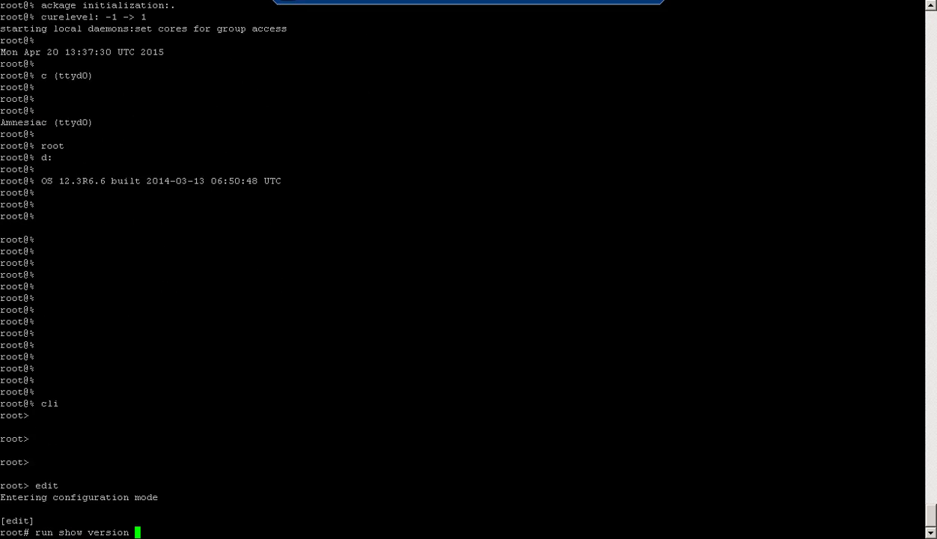
key(Return)
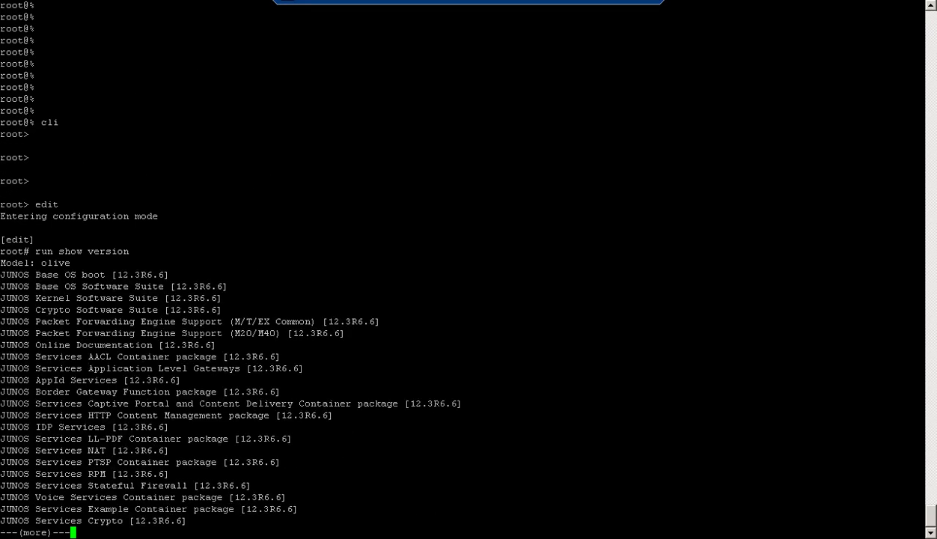
key(space)
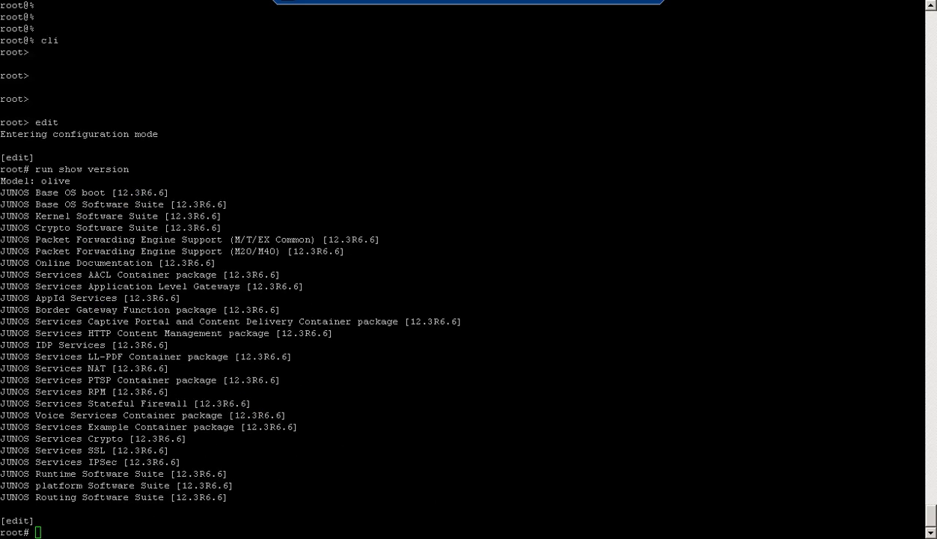
Stop all devices in the GNS3 topology so the JunOS12.R1 VM powers off
key(alt+Tab)
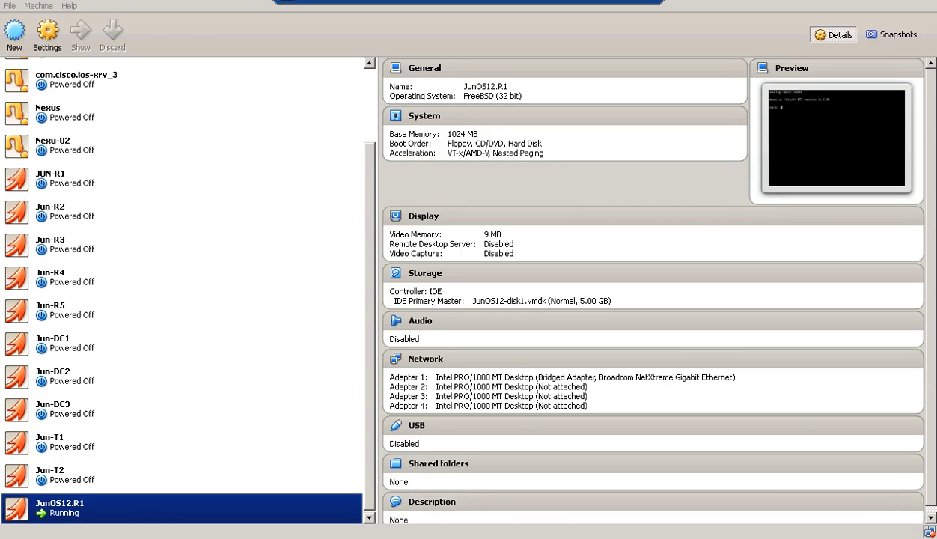
key(alt+Tab)
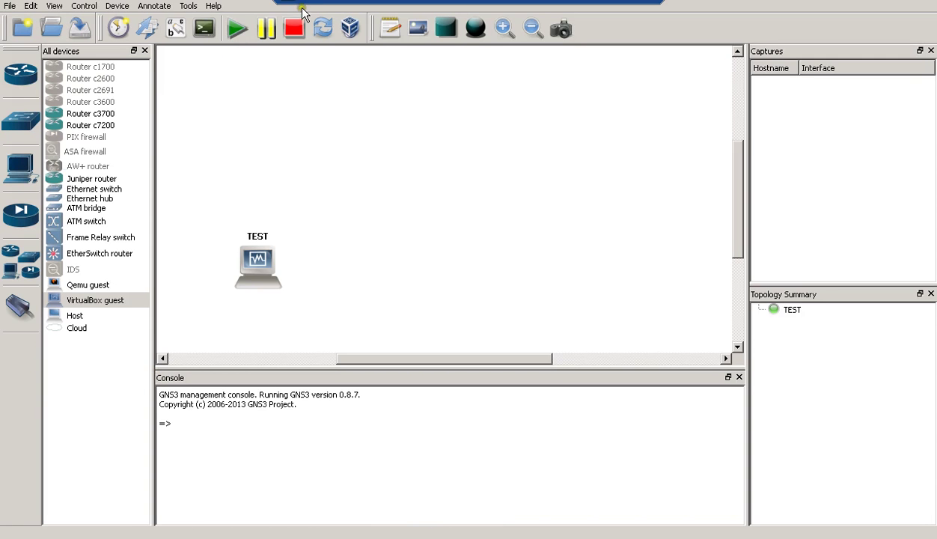
click(304, 33)
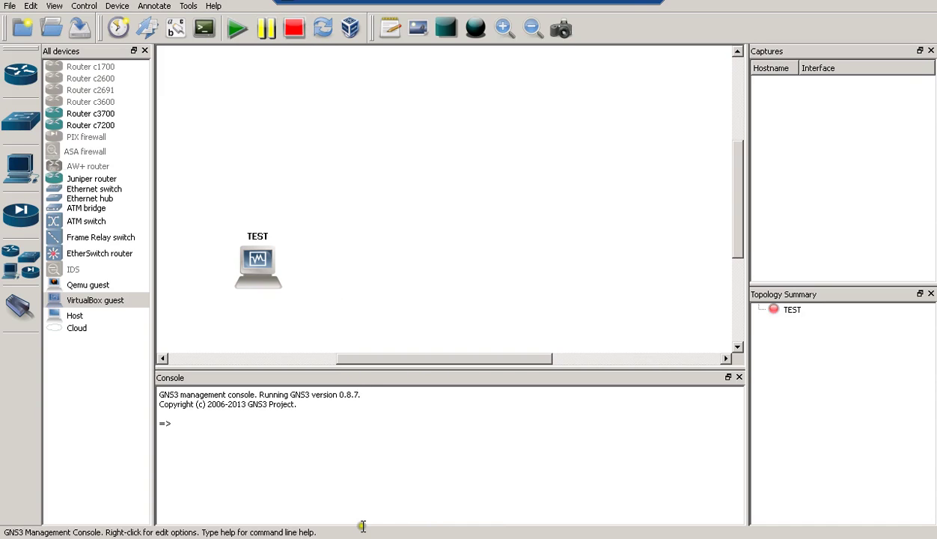
key(alt+Tab)
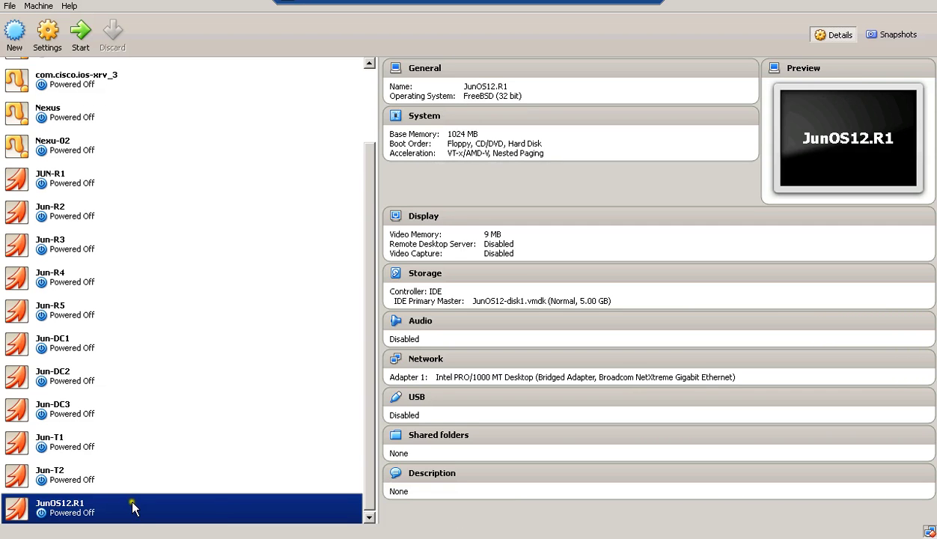
right_click(127, 498)
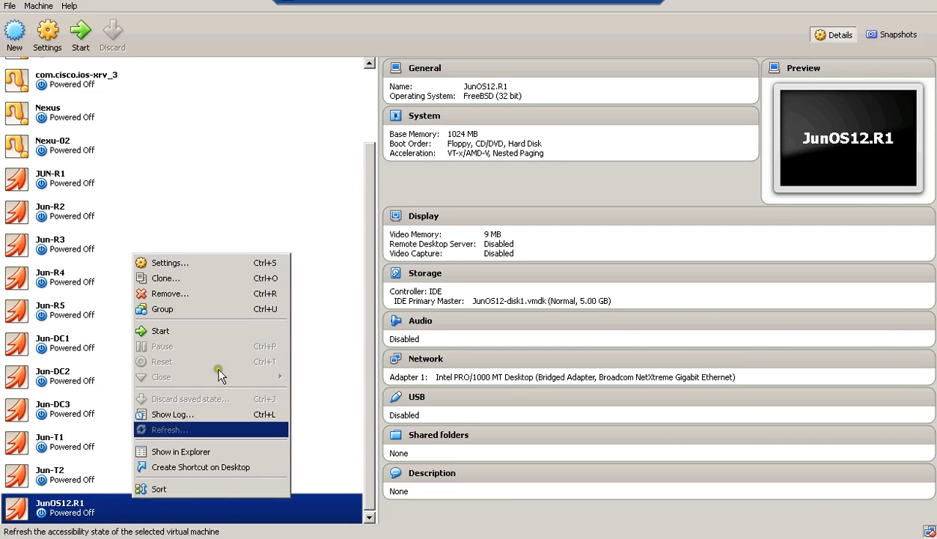
Full-clone JunOS12.R1 as 'JunOS12.R1 Clone' with reinitialized network card MAC addresses
click(259, 278)
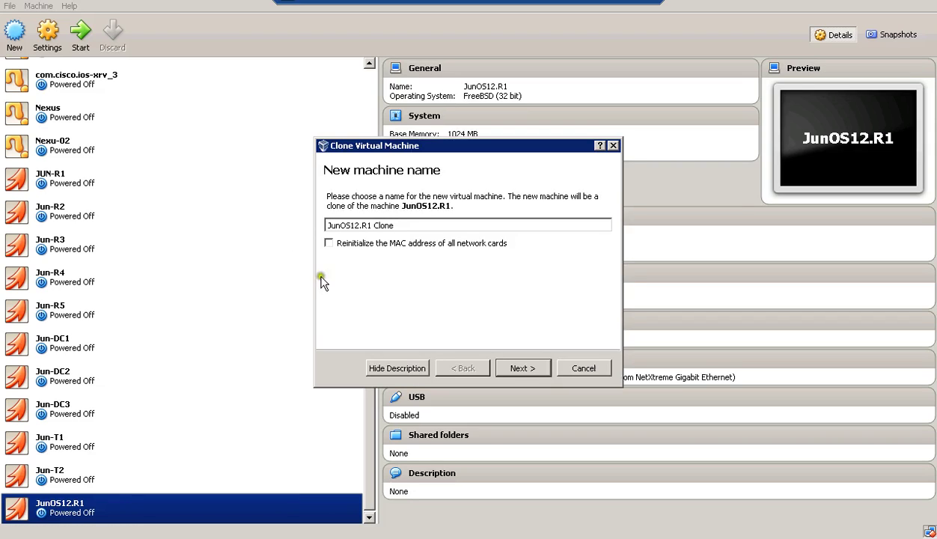
click(397, 248)
click(523, 374)
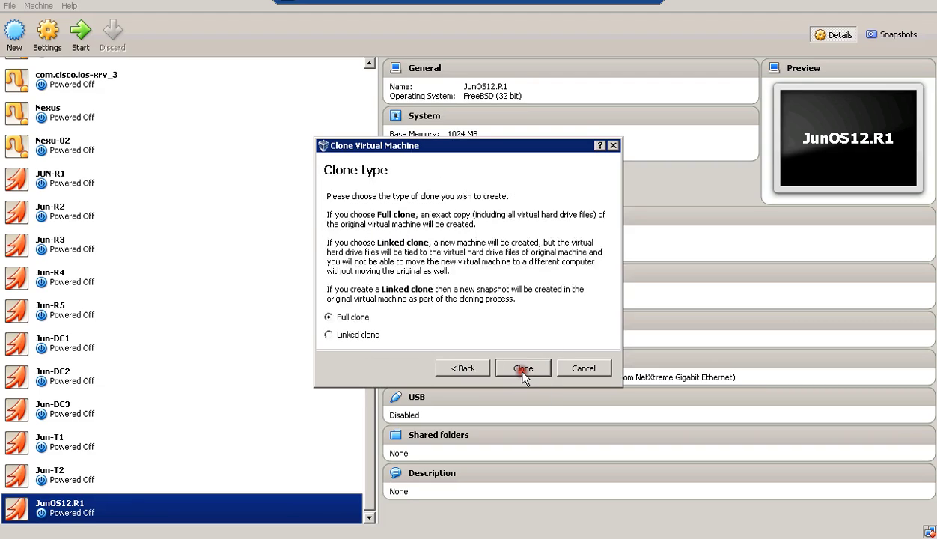
click(523, 369)
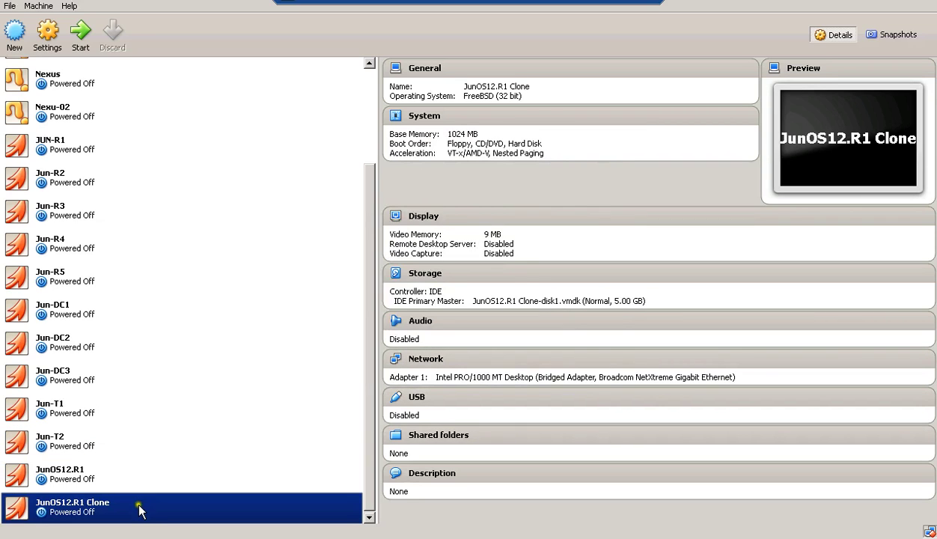
click(9, 6)
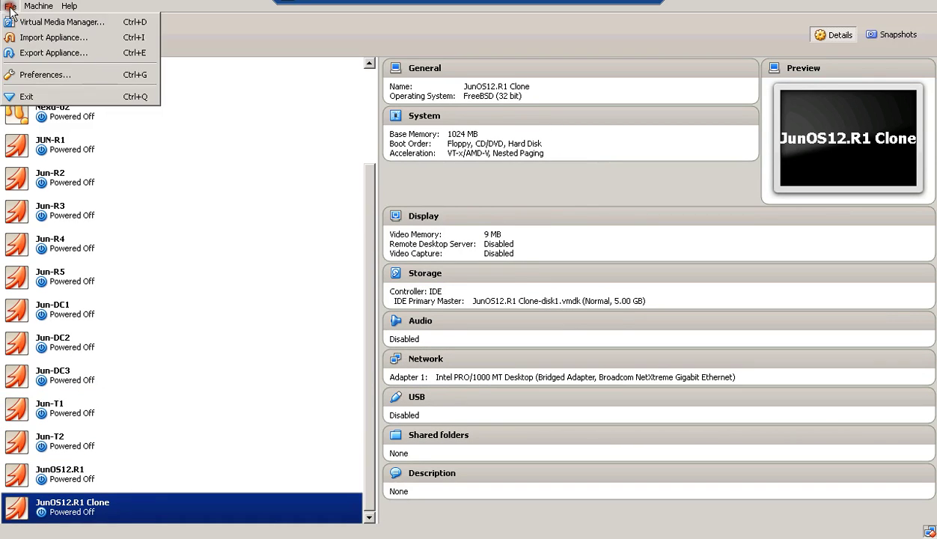
Choose JunOS12.R1 Clone for appliance export and set the file extension to .ova
click(73, 53)
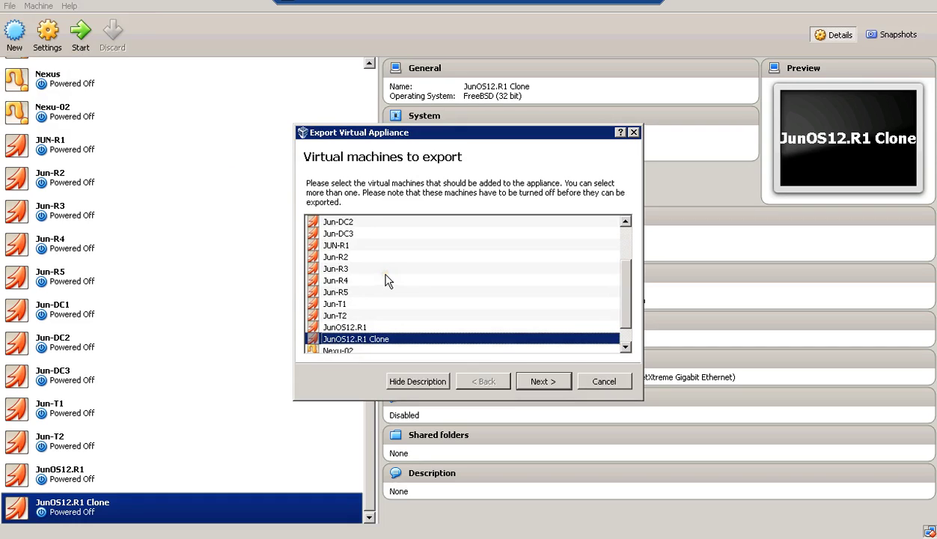
click(537, 382)
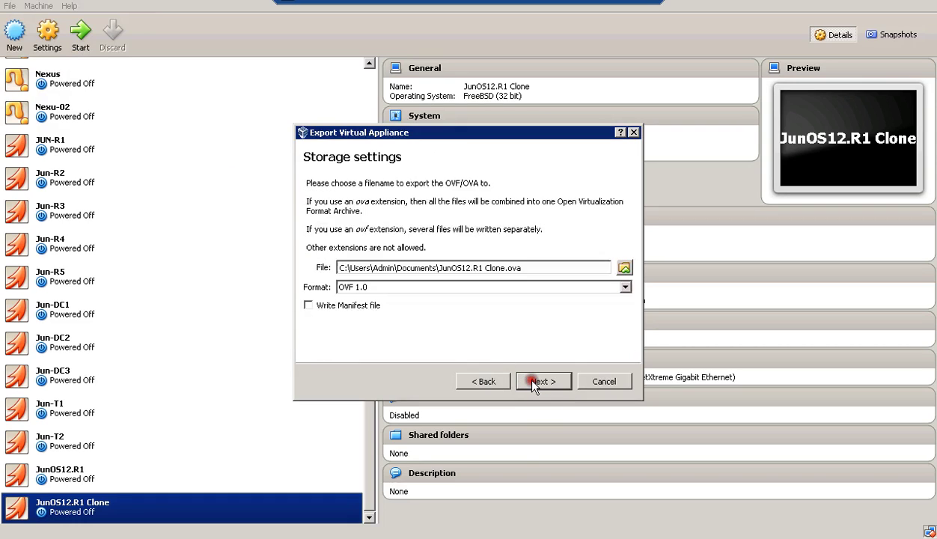
click(566, 272)
key(BackSpace)
key(BackSpace)
text(vf)
key(BackSpace)
text(a)
Keep OVF 1.0, include a manifest file, start the export, then view the Juniper registration page
click(626, 290)
click(627, 292)
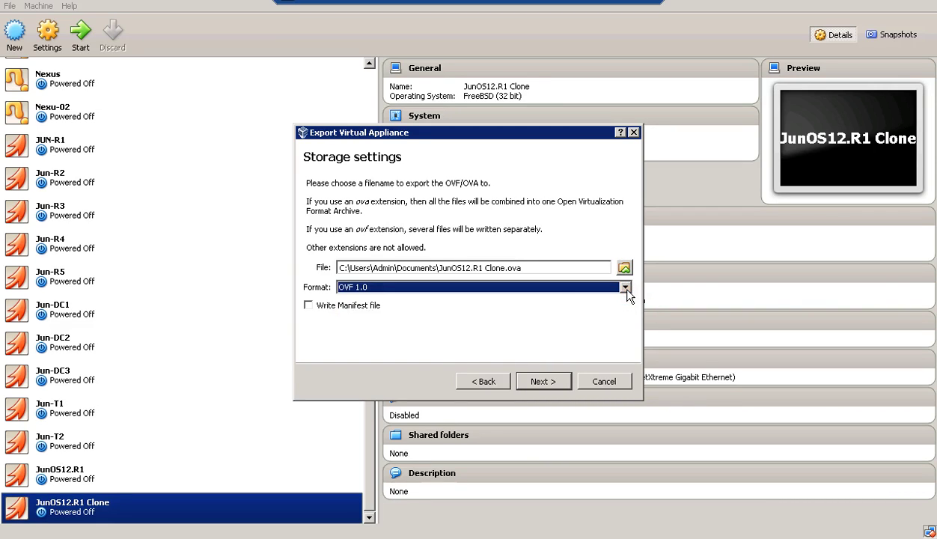
click(361, 305)
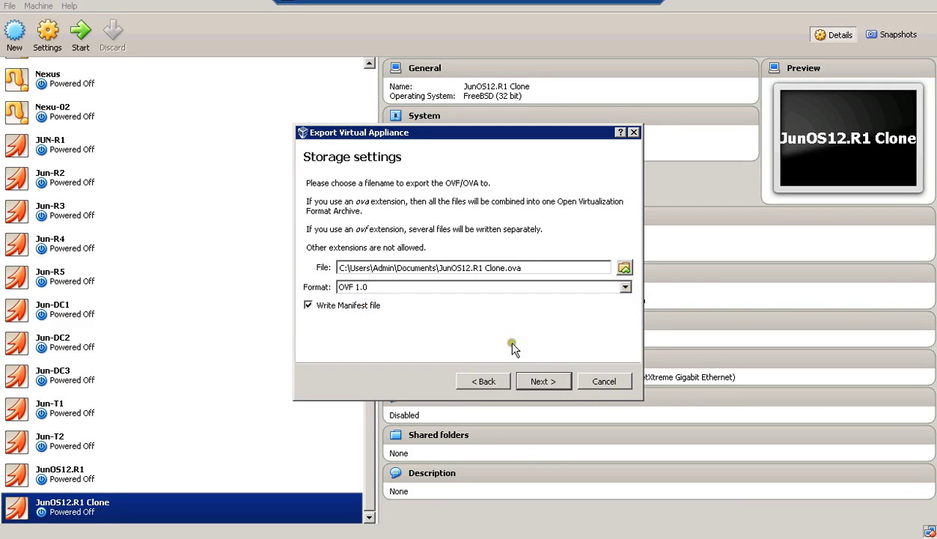
click(540, 383)
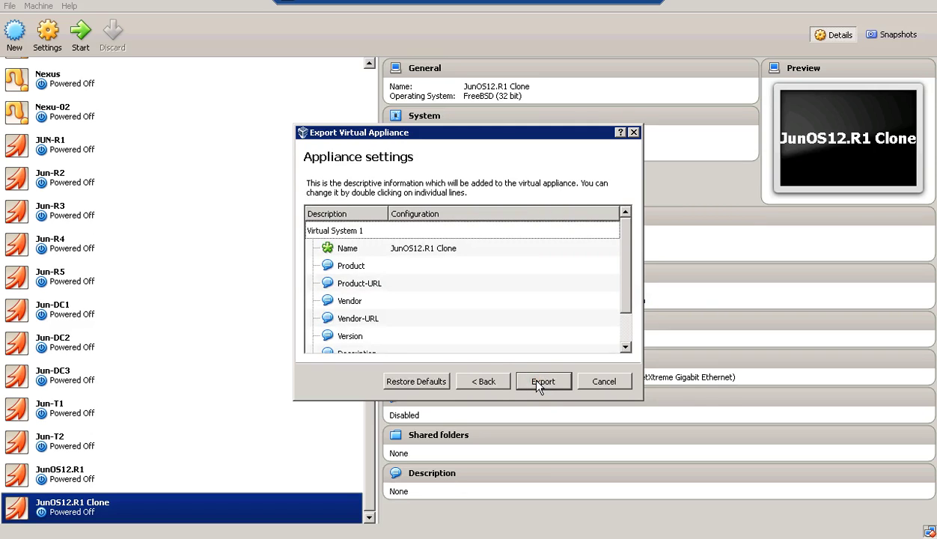
click(539, 383)
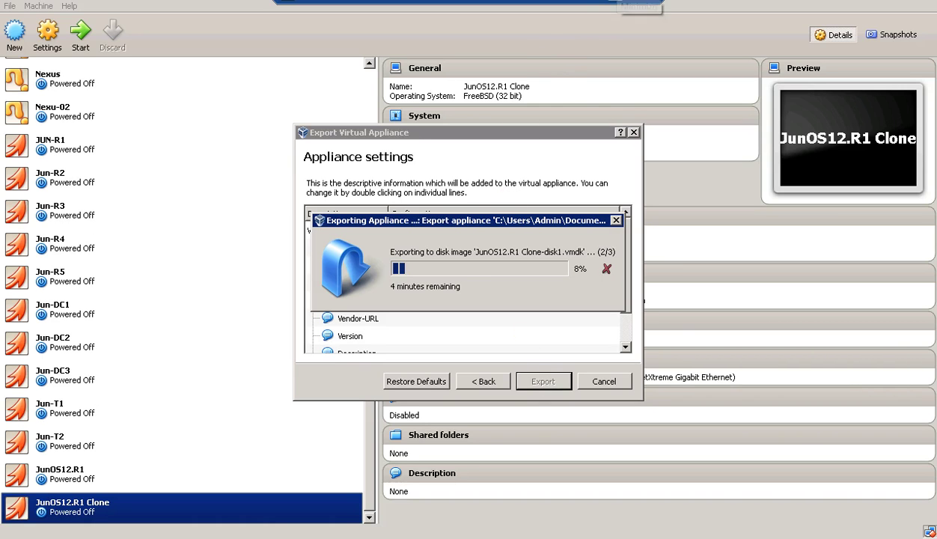
click(636, 9)
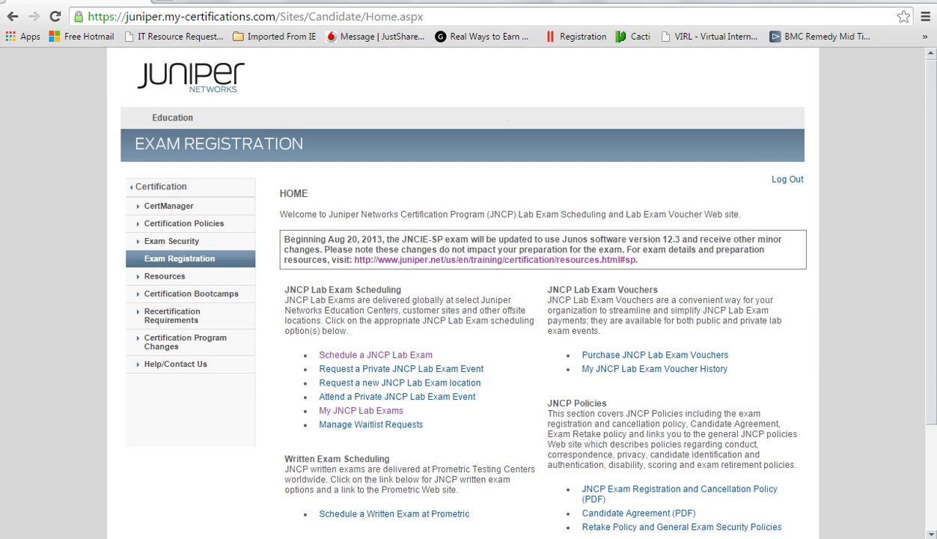